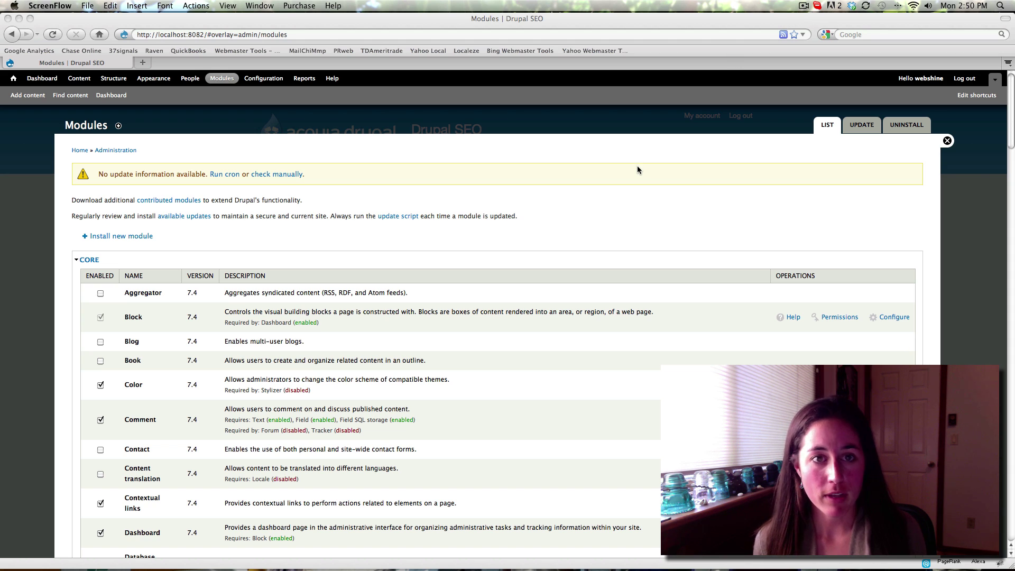
# - Enable the XML sitemap module in the XML Sitemap group and save the module configuration
pyautogui.scroll(-20, 637, 169)
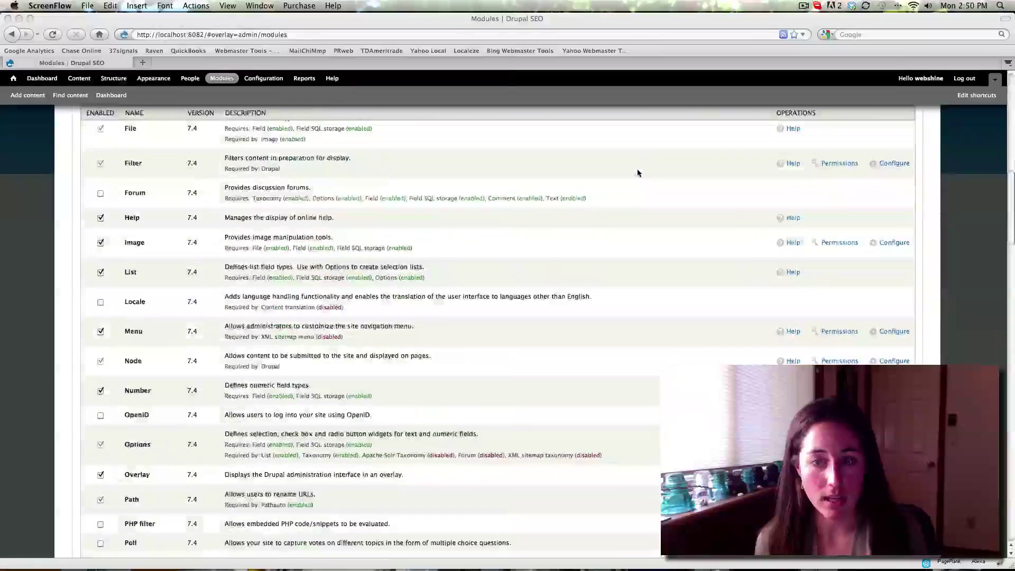
pyautogui.scroll(-15, 637, 181)
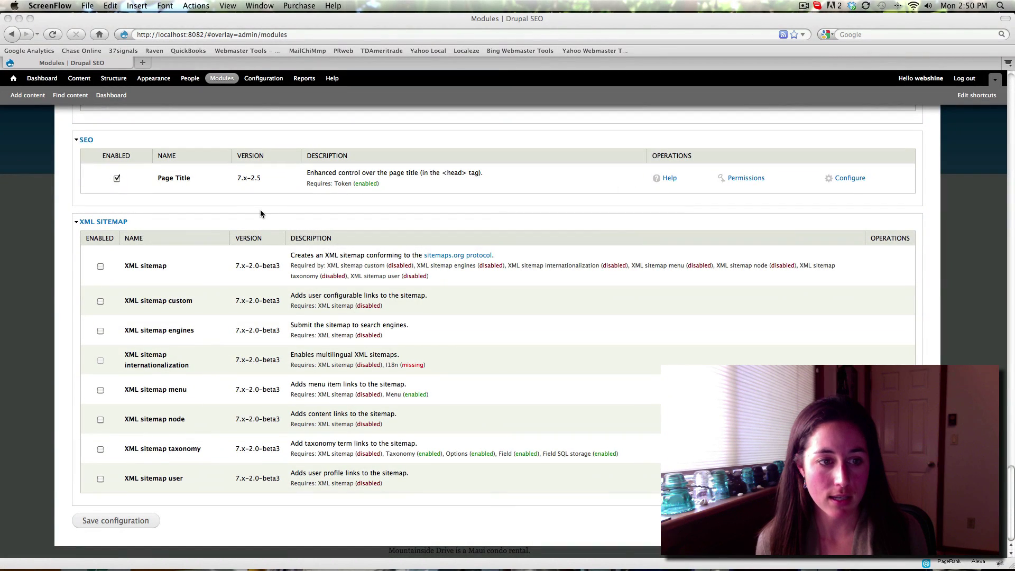
pyautogui.click(101, 268)
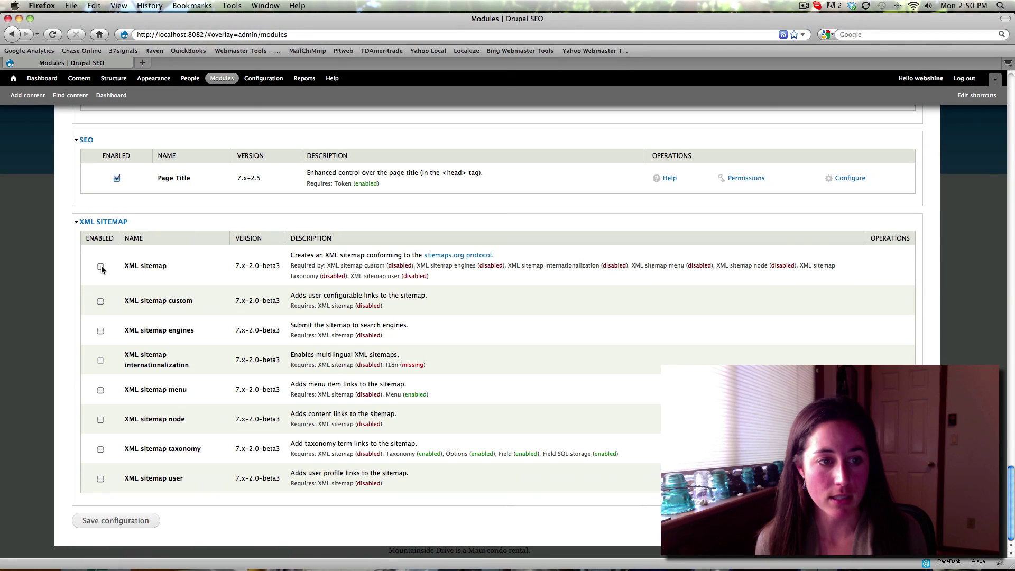
pyautogui.click(101, 267)
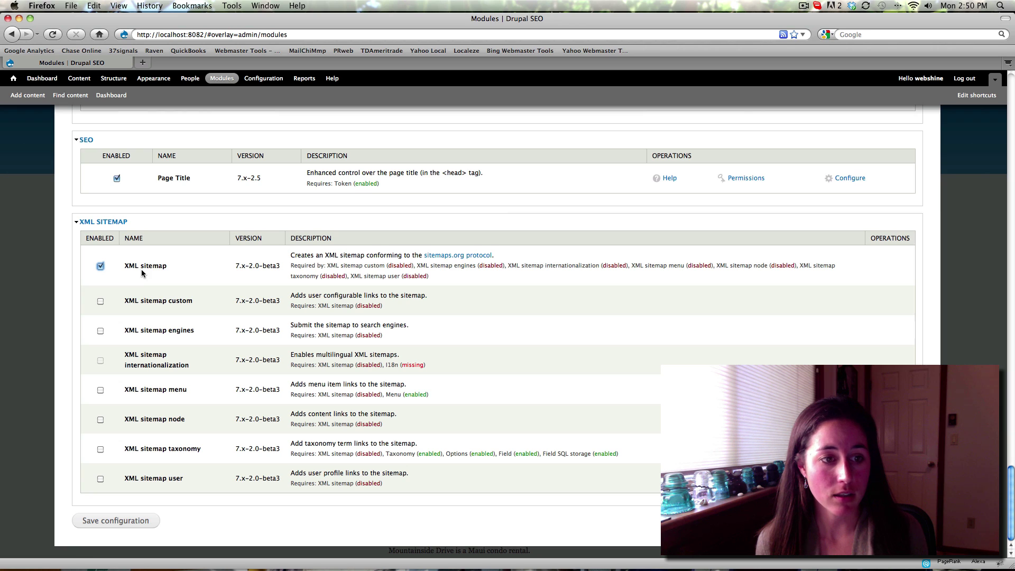
pyautogui.click(114, 522)
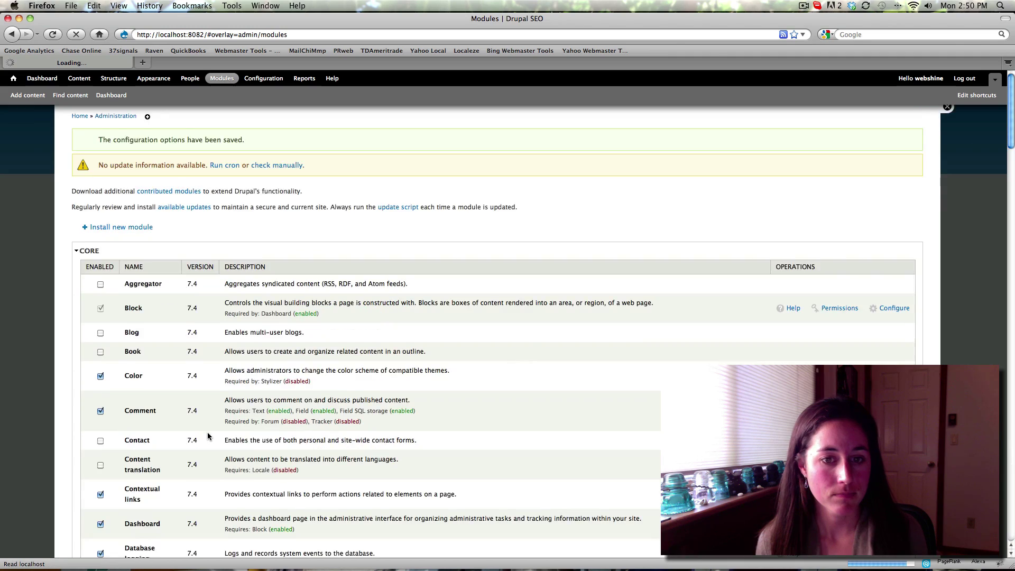
# - Enable the XML sitemap custom, engines, menu, node, taxonomy and user modules, and save the module configuration
pyautogui.scroll(-10, 207, 436)
pyautogui.scroll(-15, 207, 436)
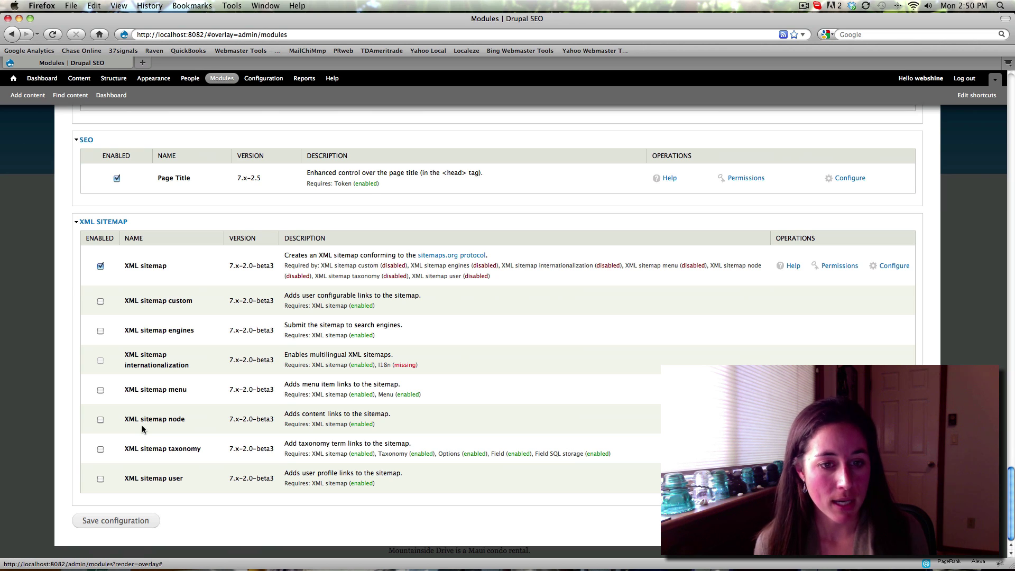
pyautogui.click(100, 302)
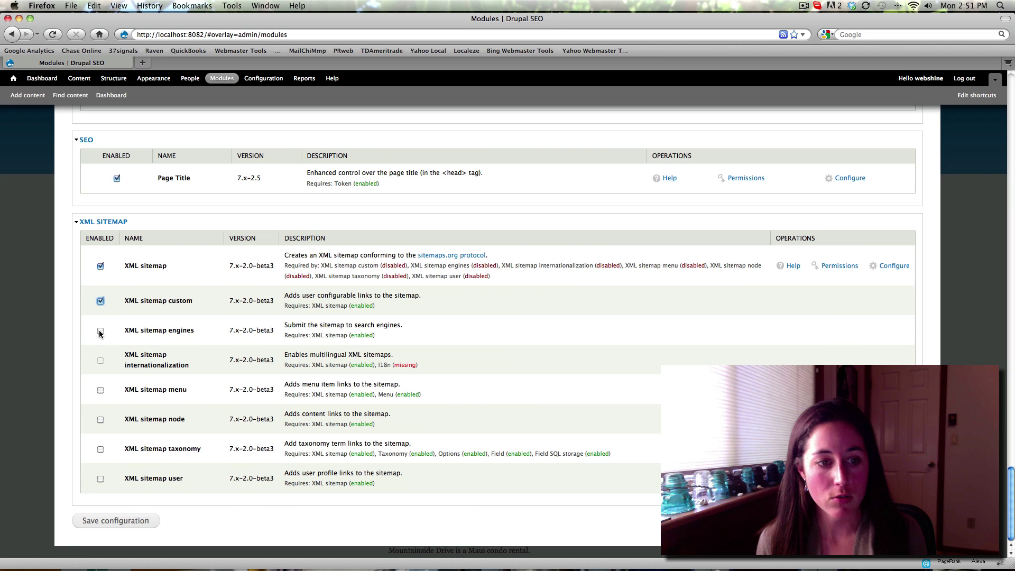
pyautogui.click(101, 332)
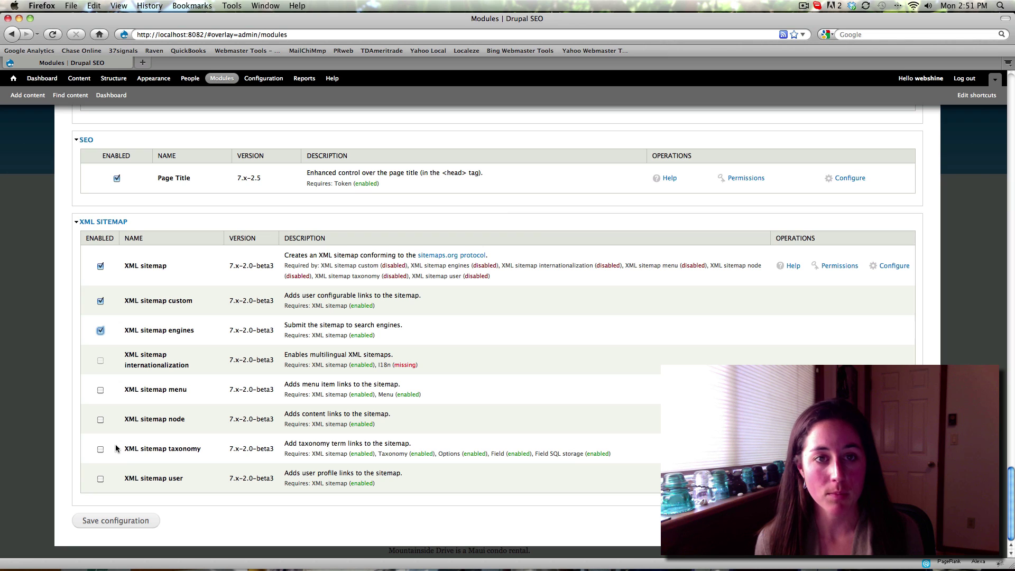
pyautogui.click(101, 390)
pyautogui.click(101, 420)
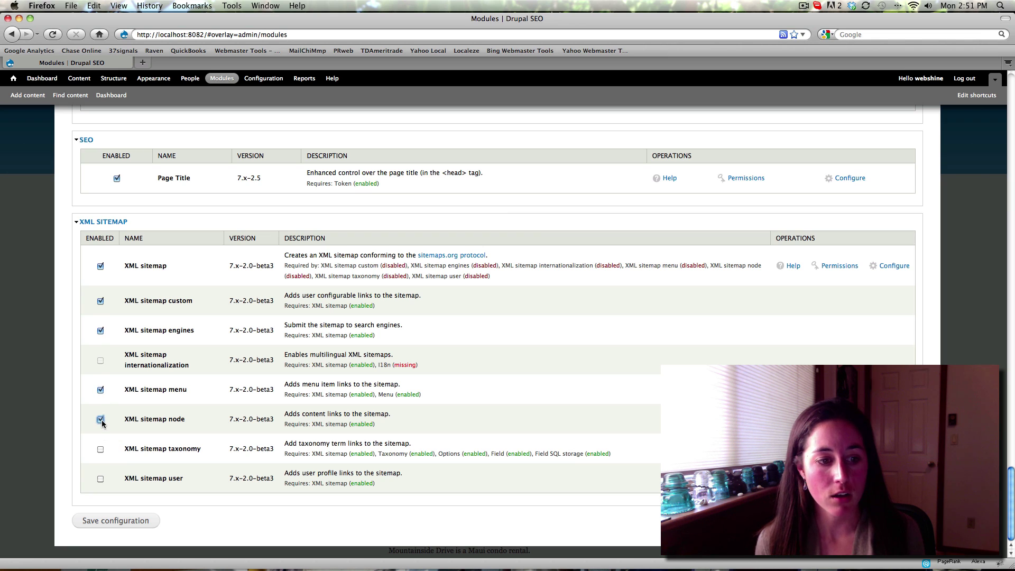
pyautogui.click(101, 449)
pyautogui.click(101, 479)
pyautogui.click(118, 523)
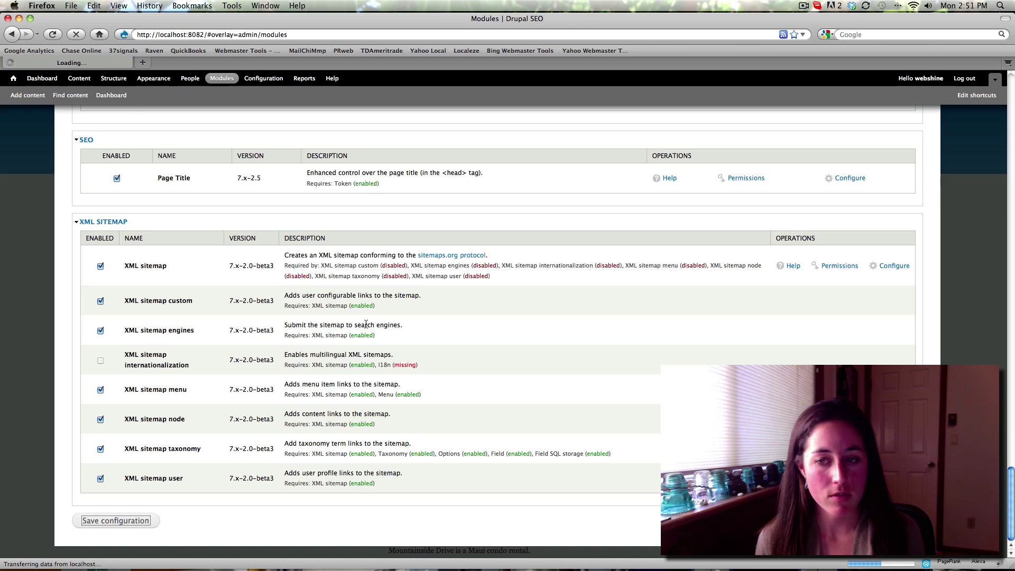
# - Open the XML sitemap module's configuration and examine the change frequency and priority in sitemap.xml in a separate tab
pyautogui.scroll(-20, 492, 342)
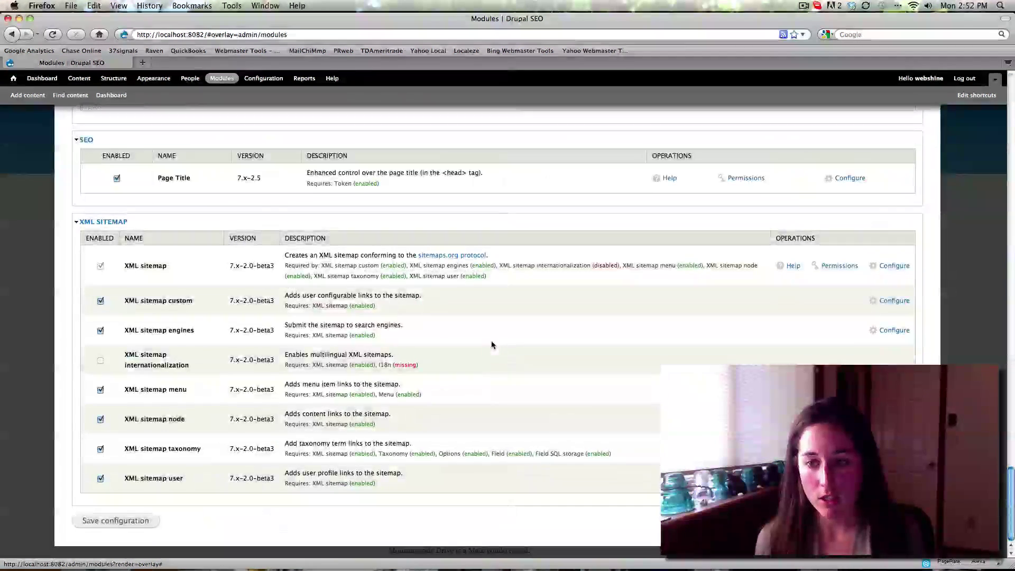
pyautogui.click(892, 268)
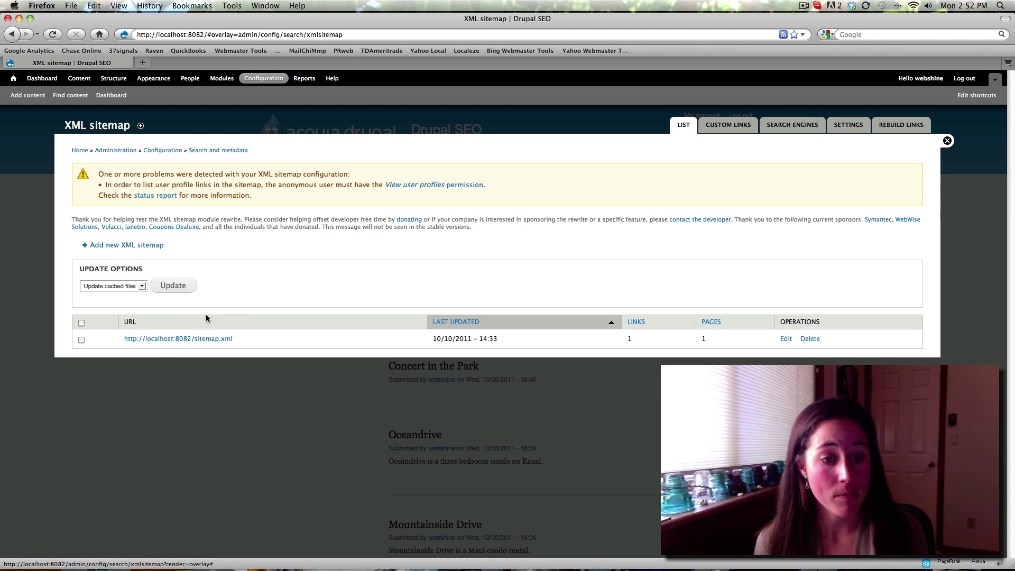
pyautogui.rightClick(209, 343)
pyautogui.click(259, 357)
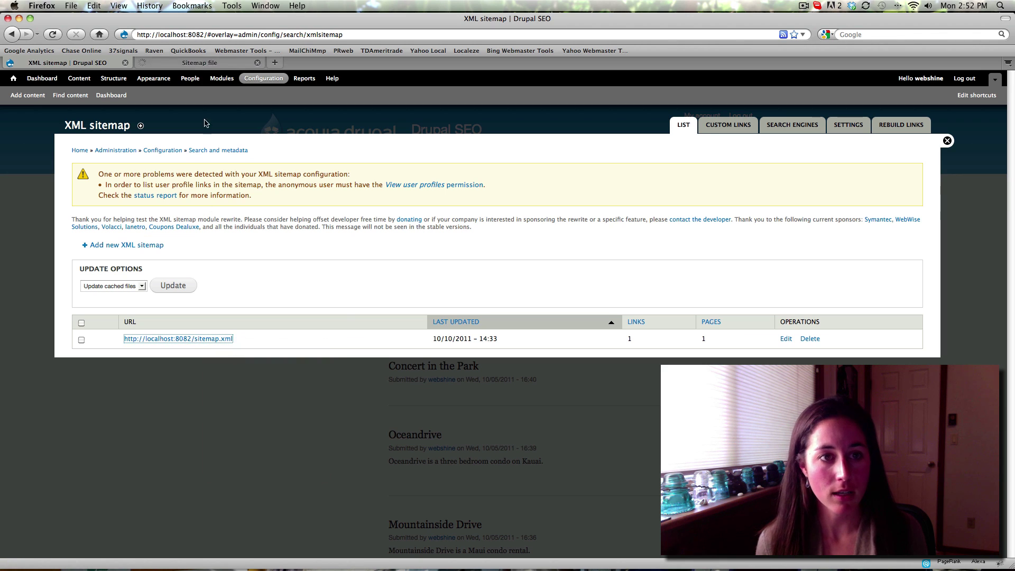
pyautogui.click(215, 63)
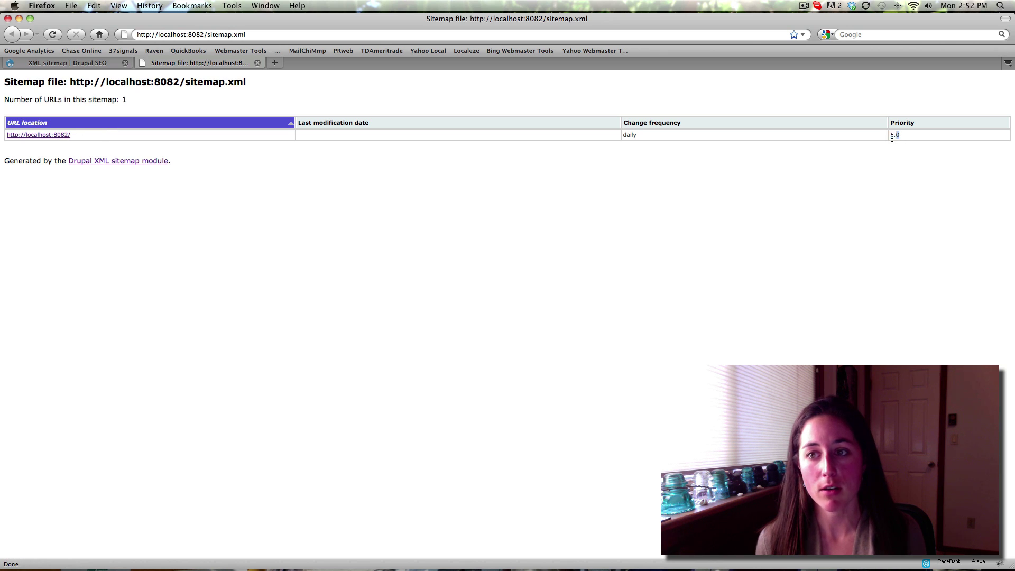
pyautogui.doubleClick(614, 134)
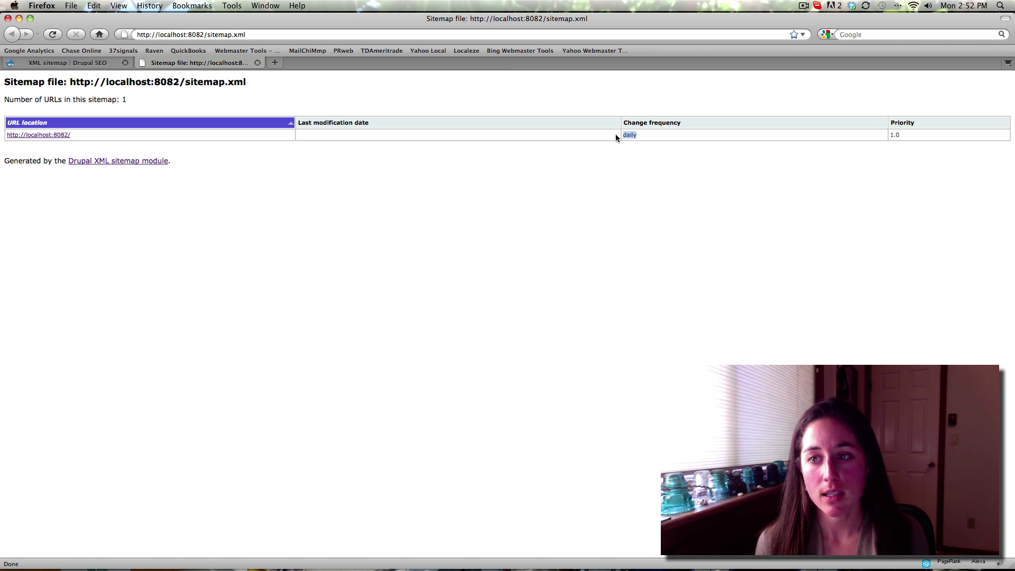
pyautogui.doubleClick(883, 135)
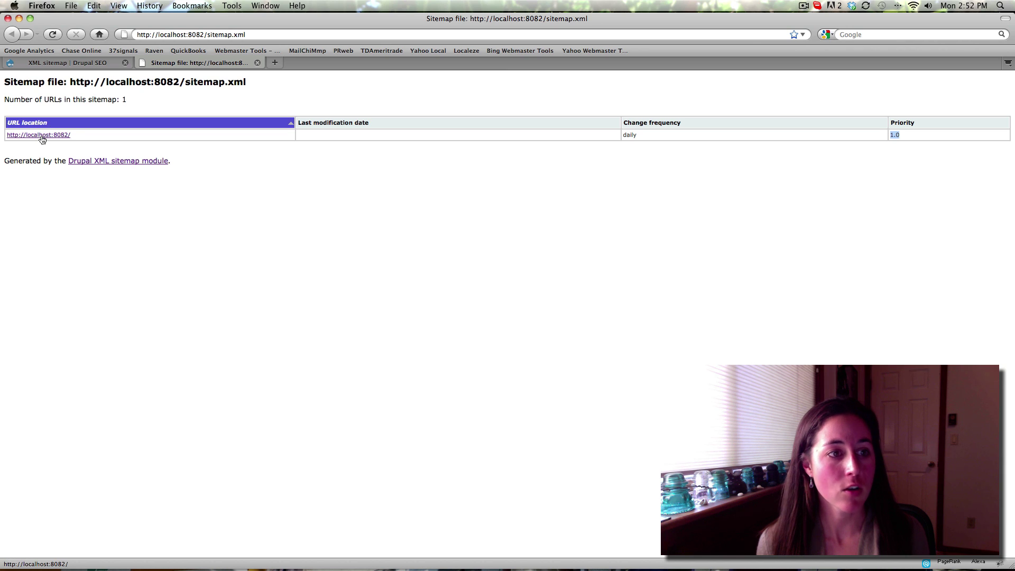
# - Return to the XML sitemap configuration and review the menu link and content inclusion settings
pyautogui.click(91, 64)
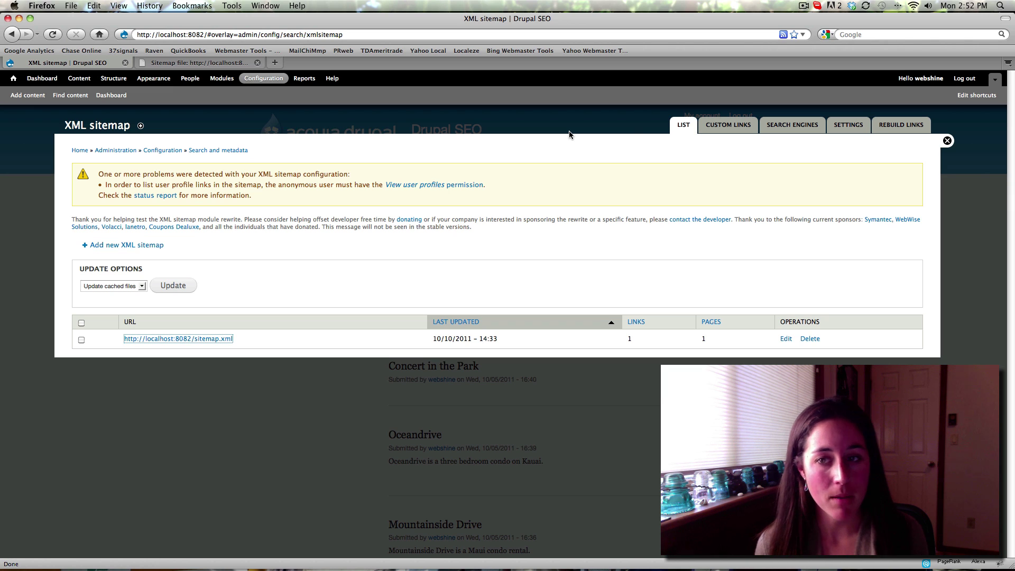
pyautogui.click(844, 130)
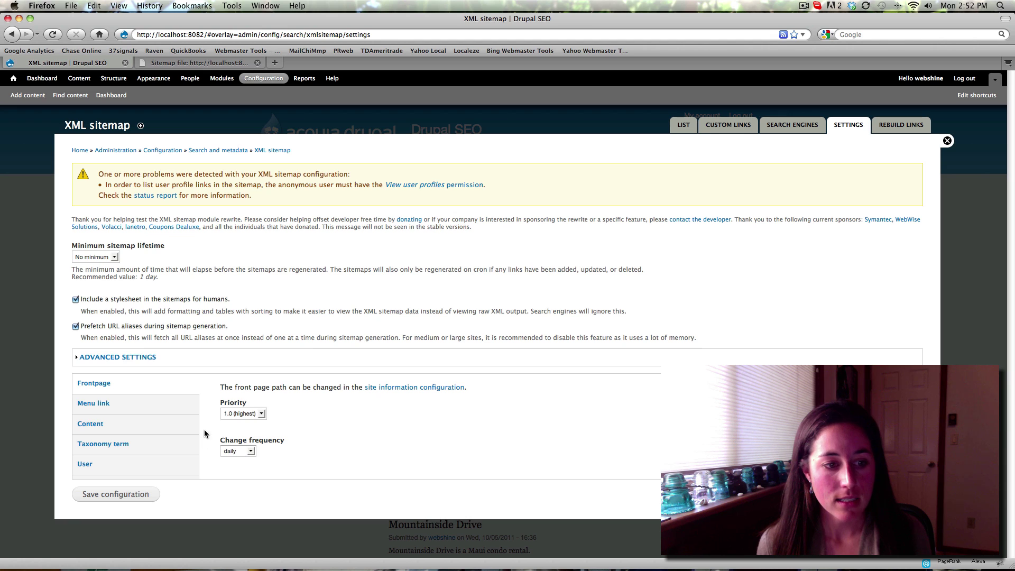
pyautogui.click(105, 409)
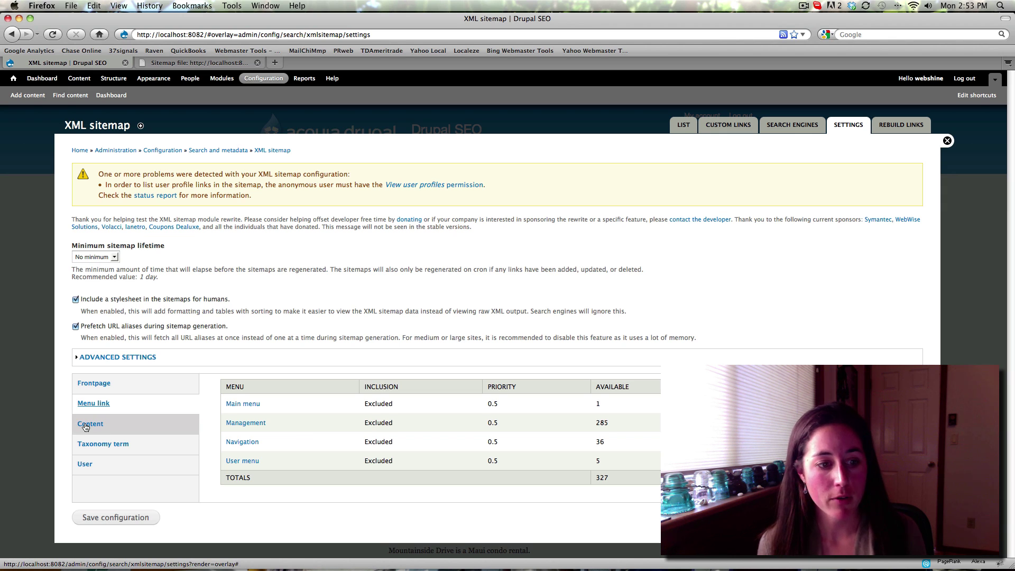
pyautogui.click(85, 426)
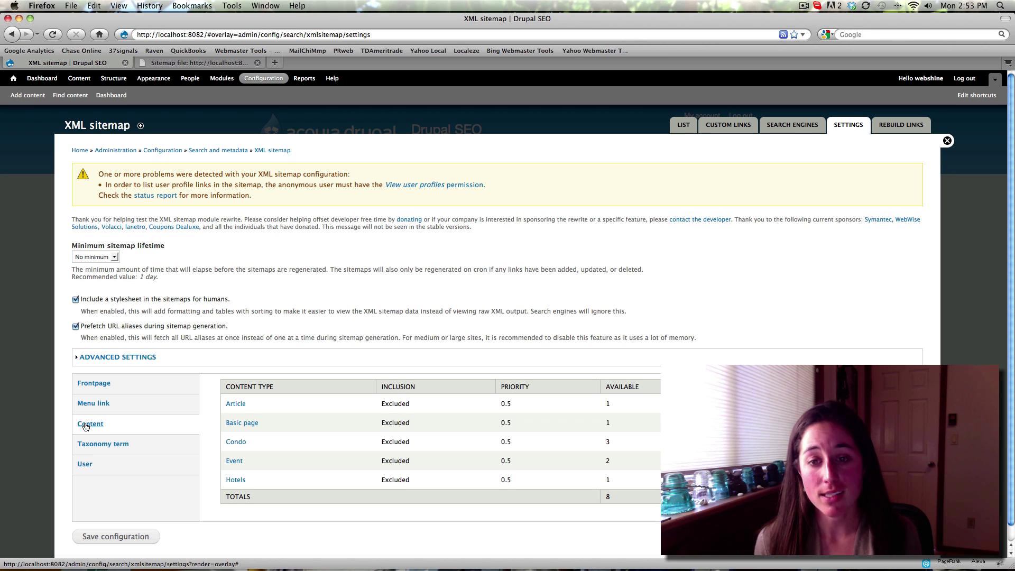
pyautogui.click(105, 405)
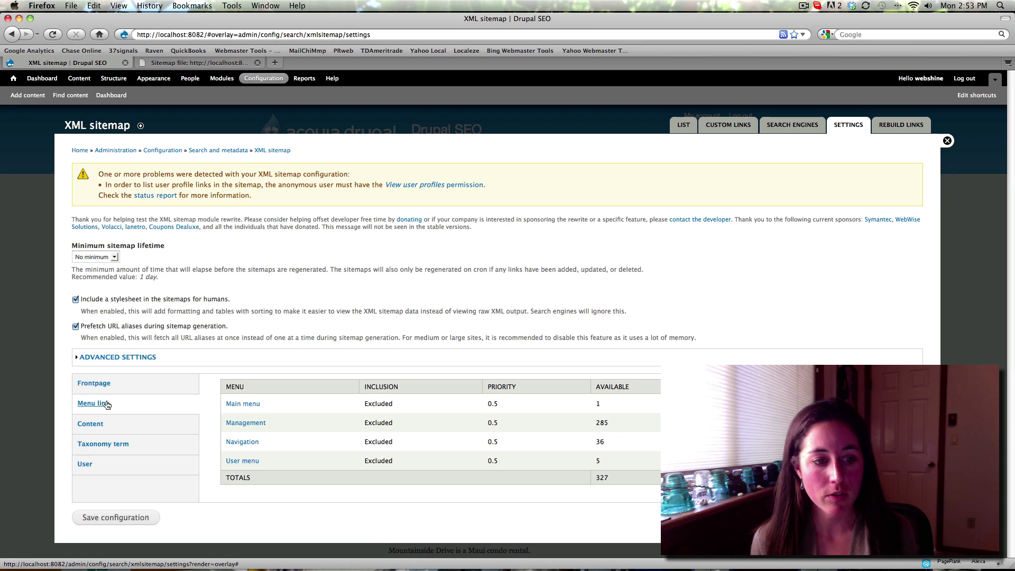
pyautogui.click(105, 425)
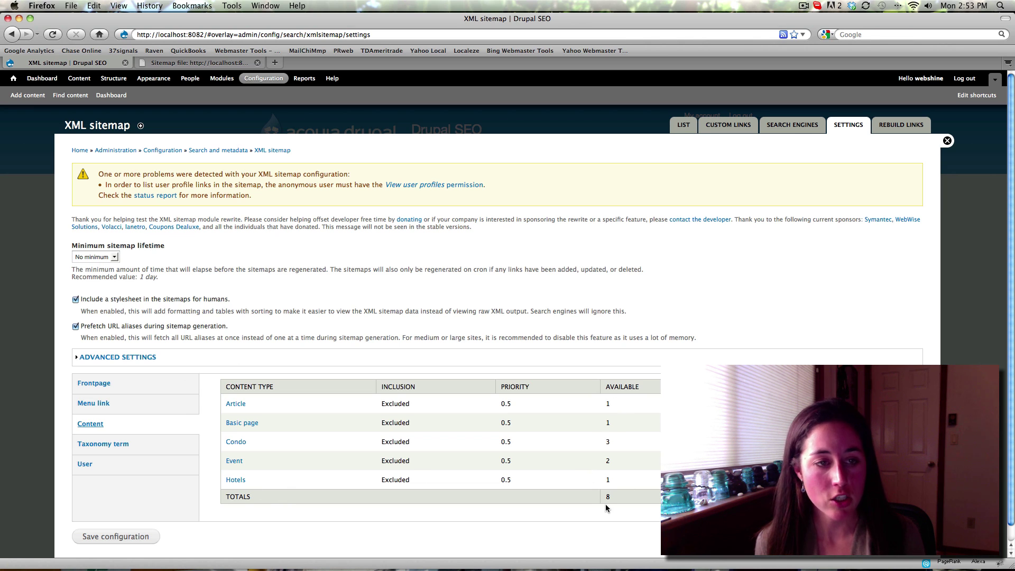
# - Open the site's content list in a new tab, reset its filter, and show only items of type Article
pyautogui.rightClick(80, 78)
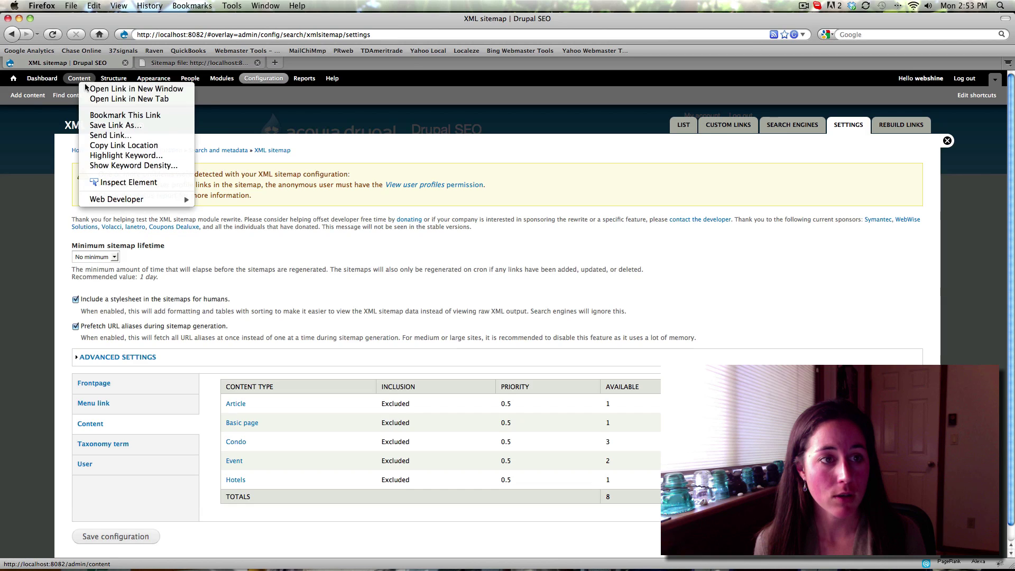
pyautogui.click(111, 101)
pyautogui.click(193, 63)
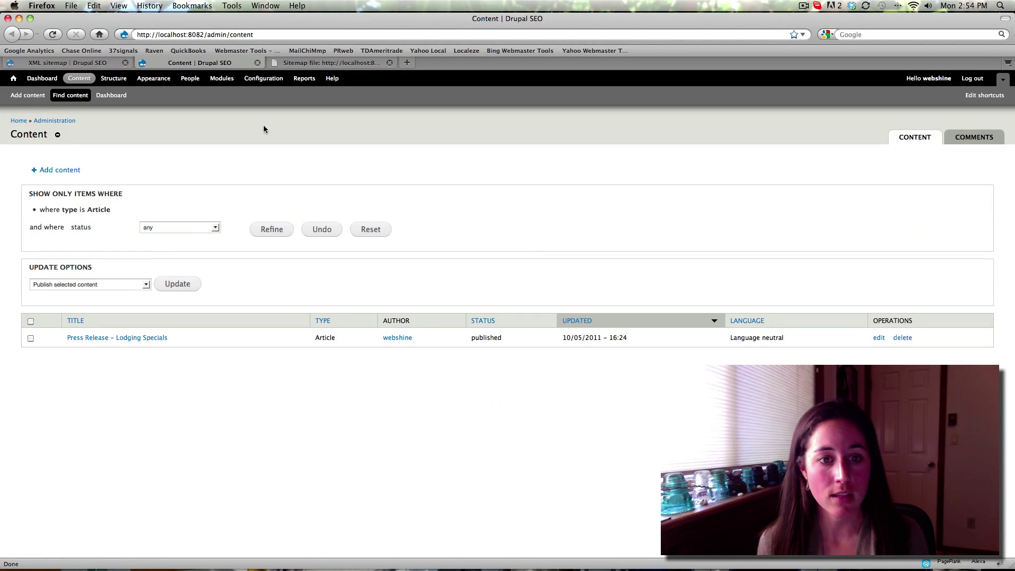
pyautogui.click(176, 228)
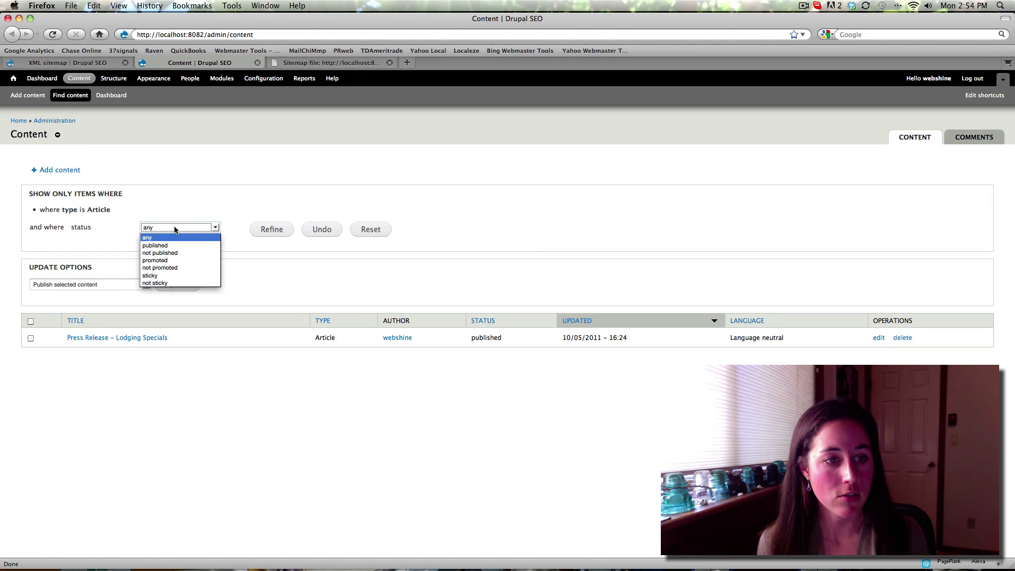
pyautogui.click(176, 228)
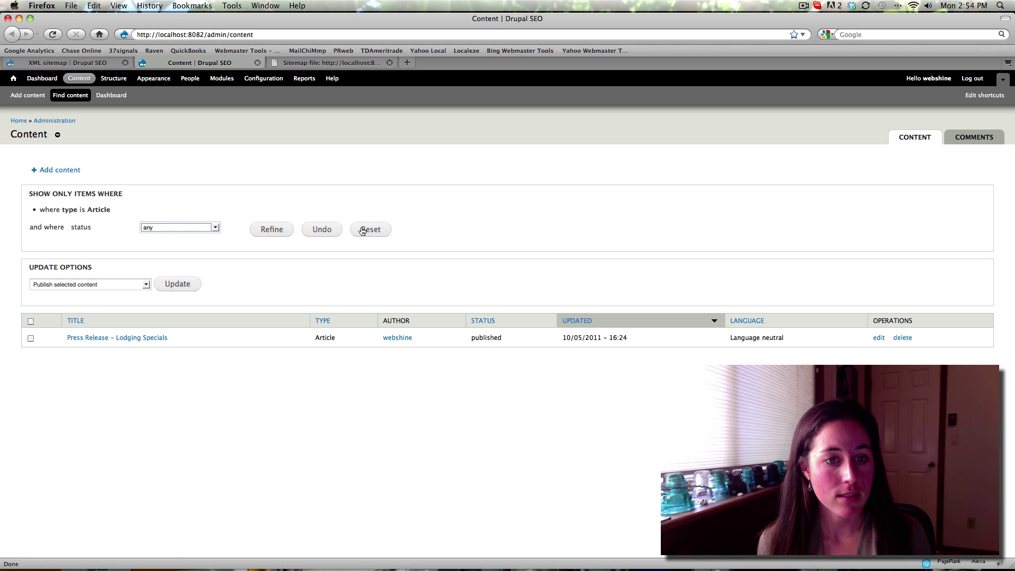
pyautogui.click(362, 231)
pyautogui.click(153, 222)
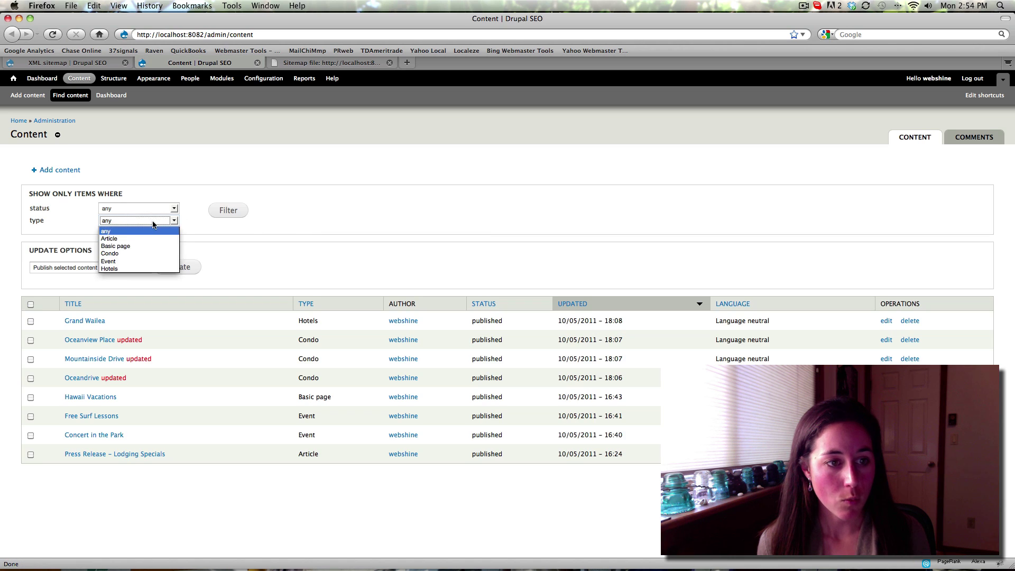
pyautogui.click(235, 214)
pyautogui.click(236, 214)
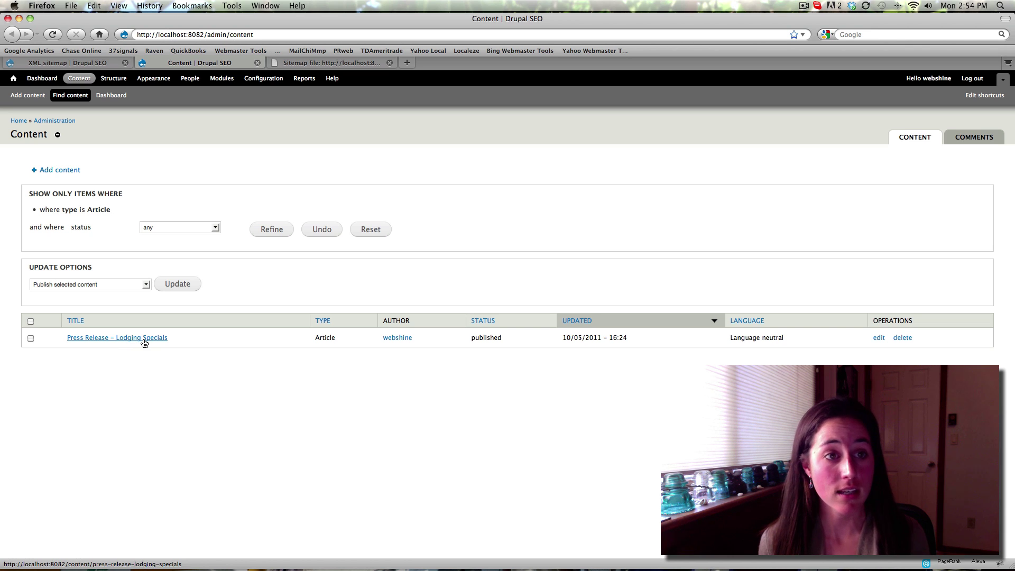
# - Go back to the XML sitemap settings and open the Basic page content type in a new tab
pyautogui.click(100, 65)
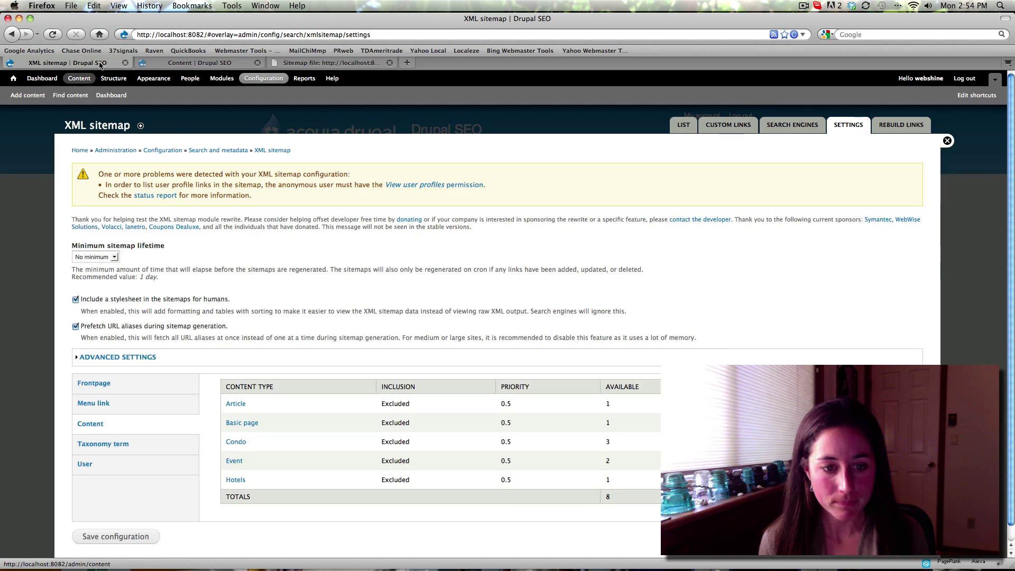
pyautogui.scroll(-1, 425, 340)
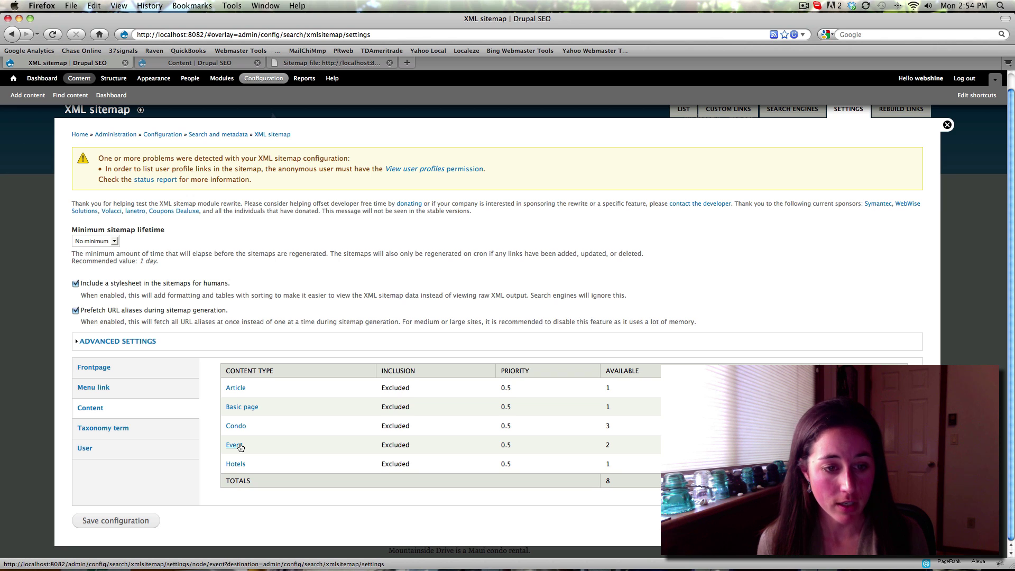
pyautogui.rightClick(249, 409)
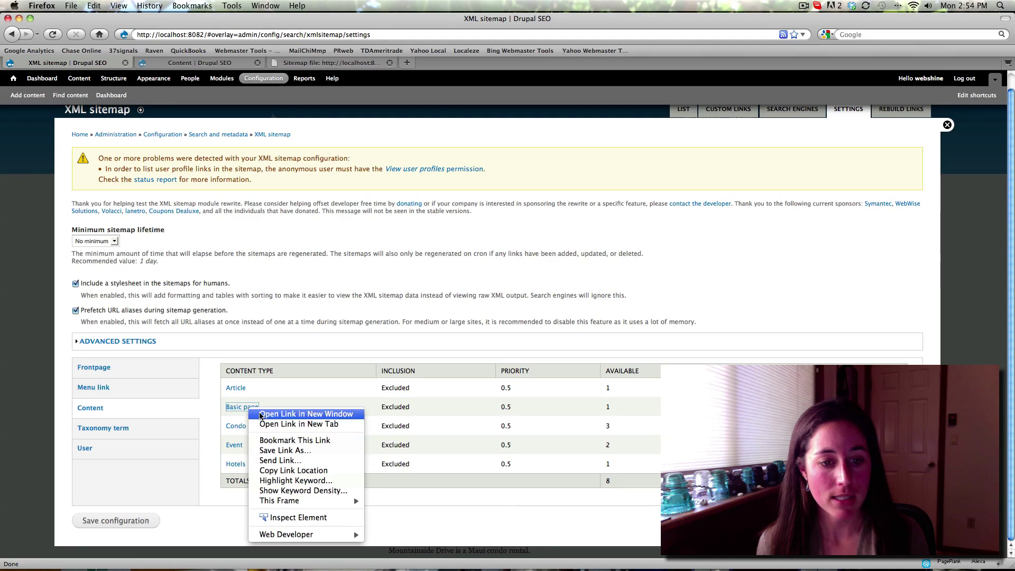
pyautogui.click(280, 416)
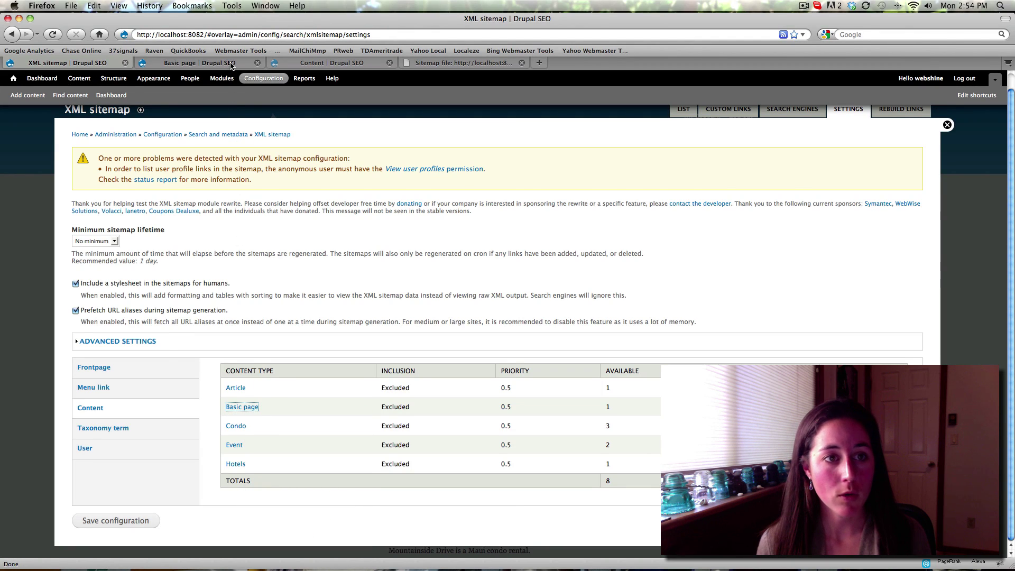
pyautogui.click(212, 63)
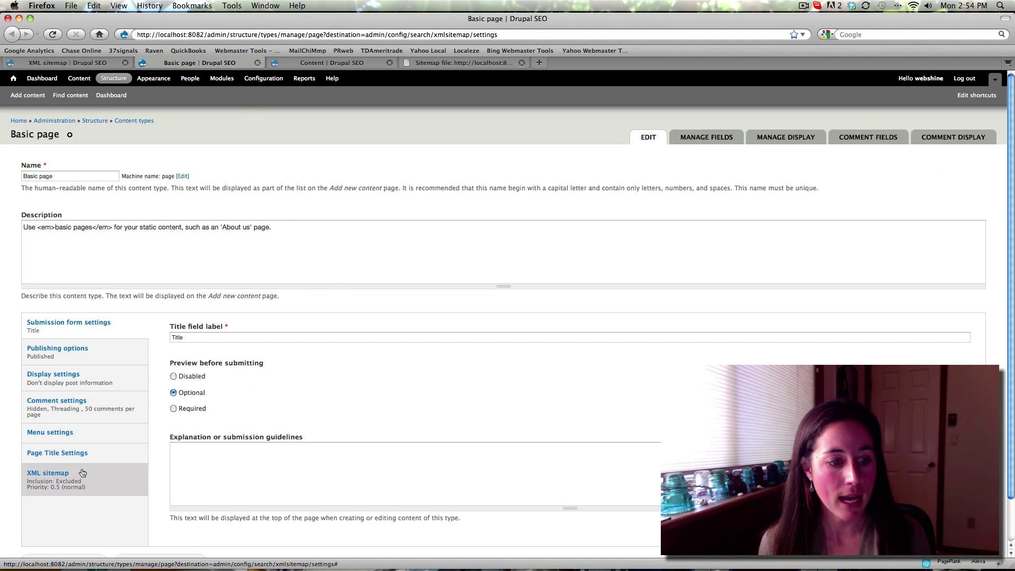
# - Set the Basic page content type to Included in the XML sitemap with default priority 0.8 and save it
pyautogui.click(48, 474)
pyautogui.click(201, 355)
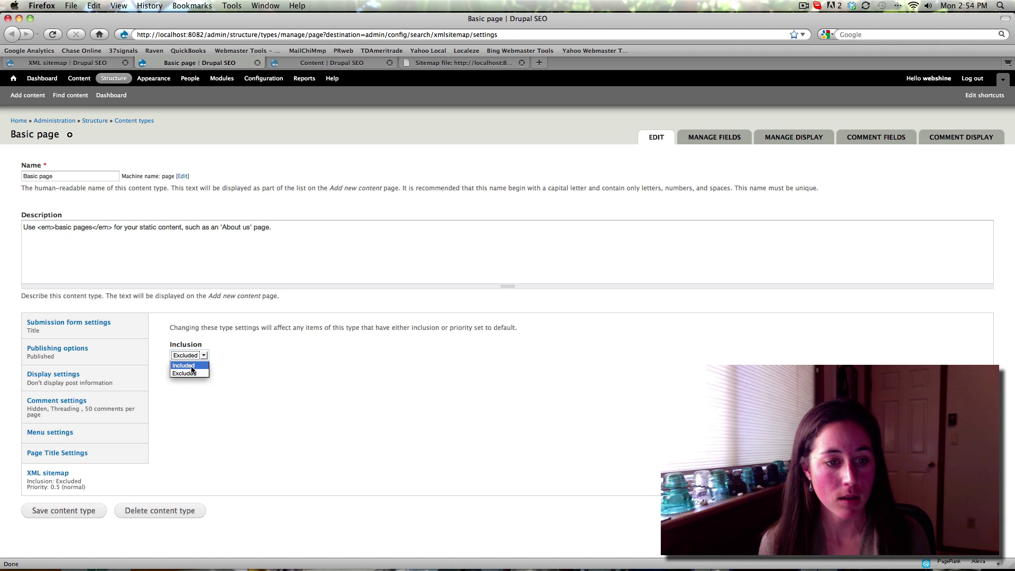
pyautogui.click(192, 366)
pyautogui.click(195, 392)
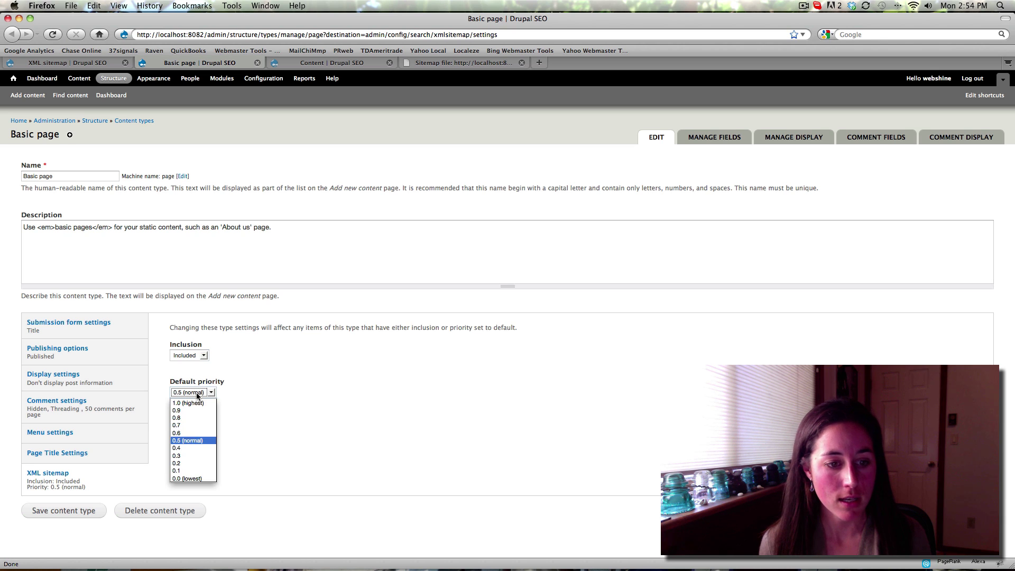
pyautogui.click(190, 419)
pyautogui.click(81, 512)
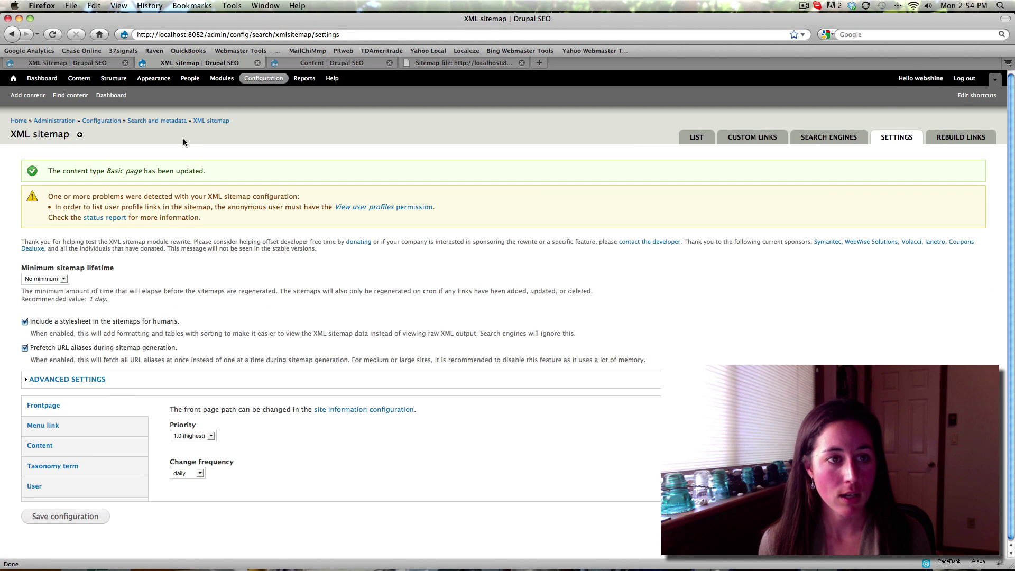
# - From the sitemap's content settings, open the Condo content type, set its XML sitemap inclusion to Included, and save it
pyautogui.click(58, 447)
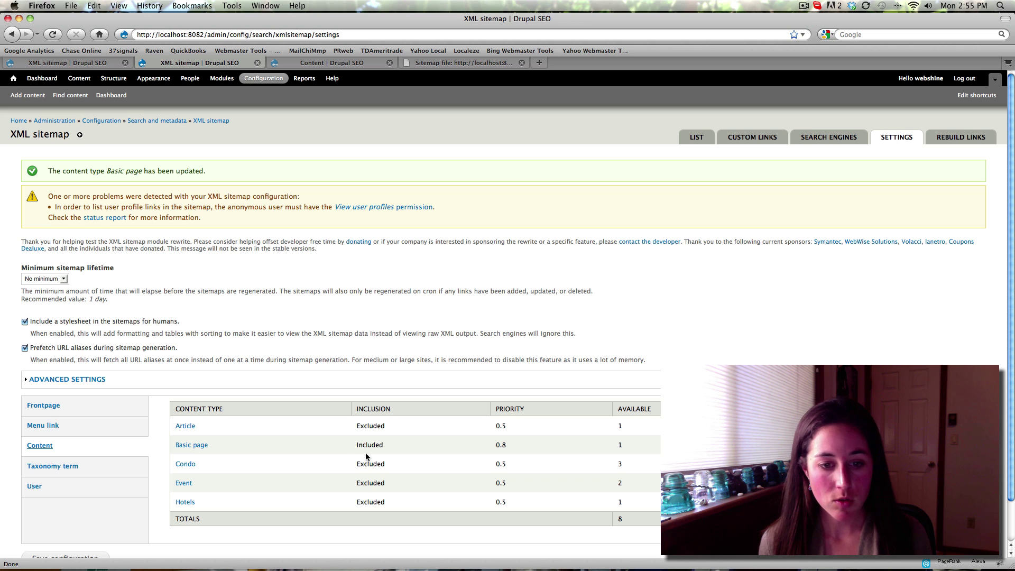
pyautogui.click(185, 464)
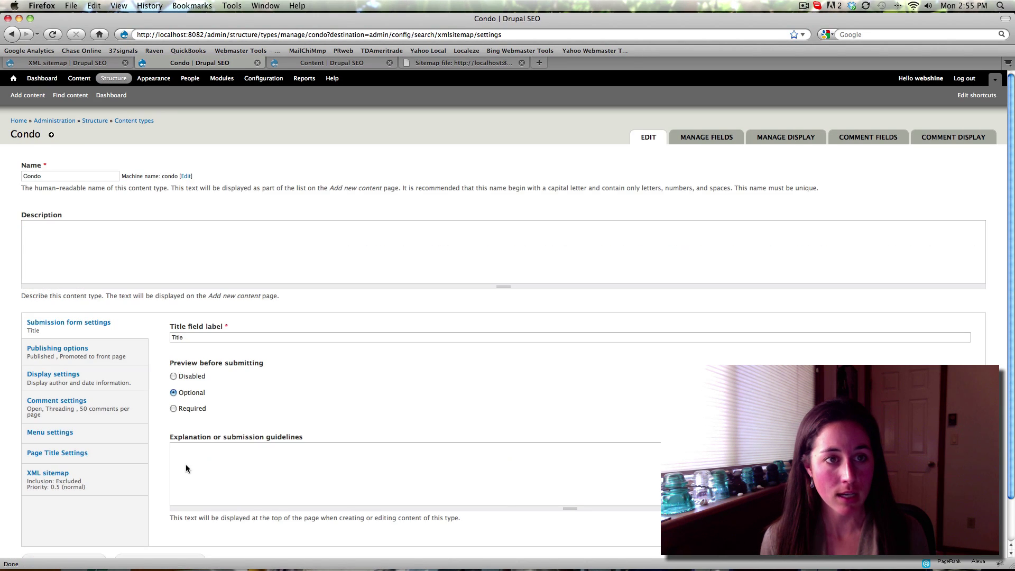
pyautogui.click(85, 482)
pyautogui.click(198, 353)
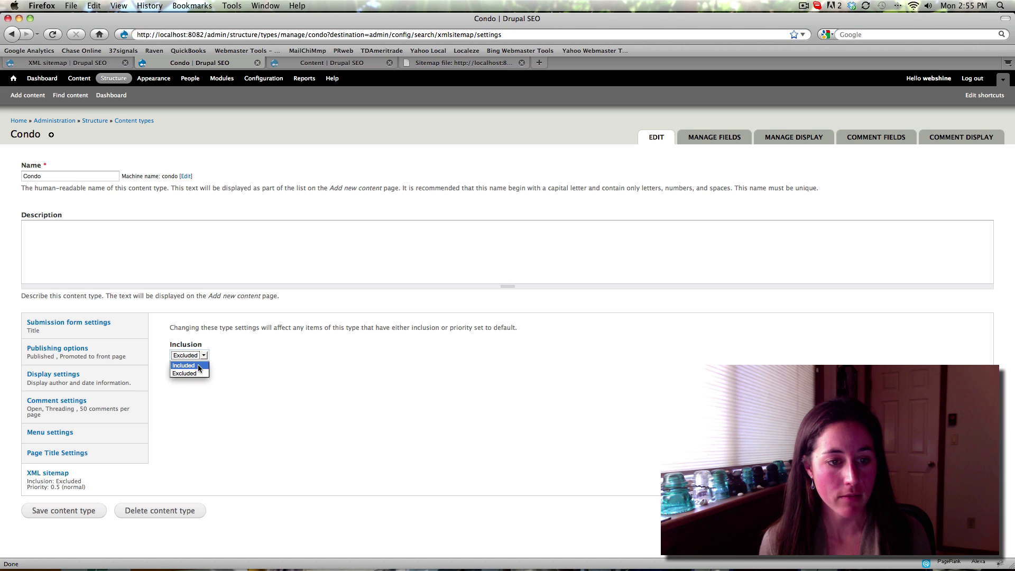
pyautogui.click(198, 366)
pyautogui.click(79, 511)
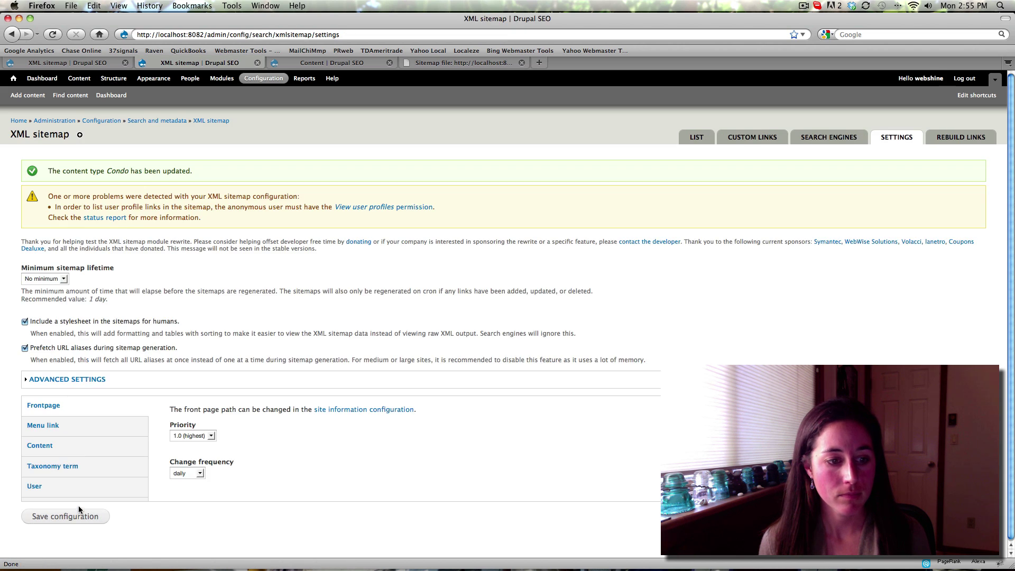
# - From the sitemap's content settings, open the Hotels content type, set its XML sitemap inclusion to Included, and save it
pyautogui.click(64, 447)
pyautogui.click(186, 502)
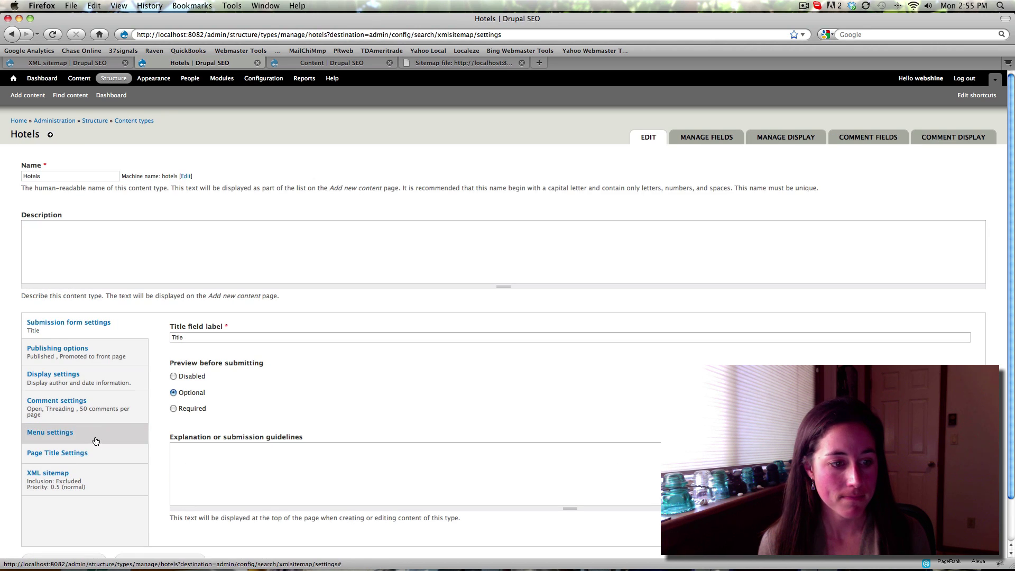
pyautogui.click(64, 477)
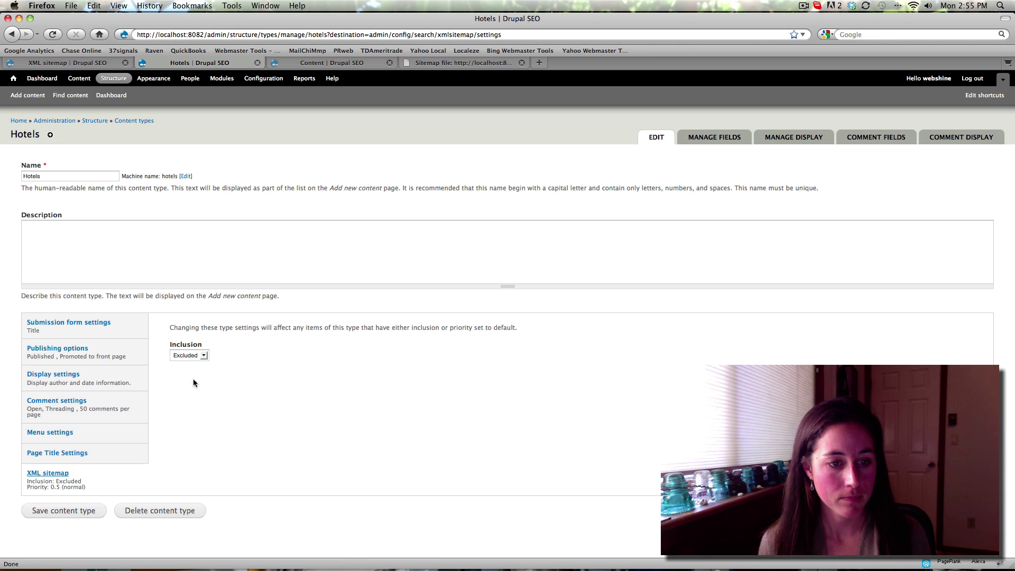
pyautogui.click(204, 355)
pyautogui.click(185, 365)
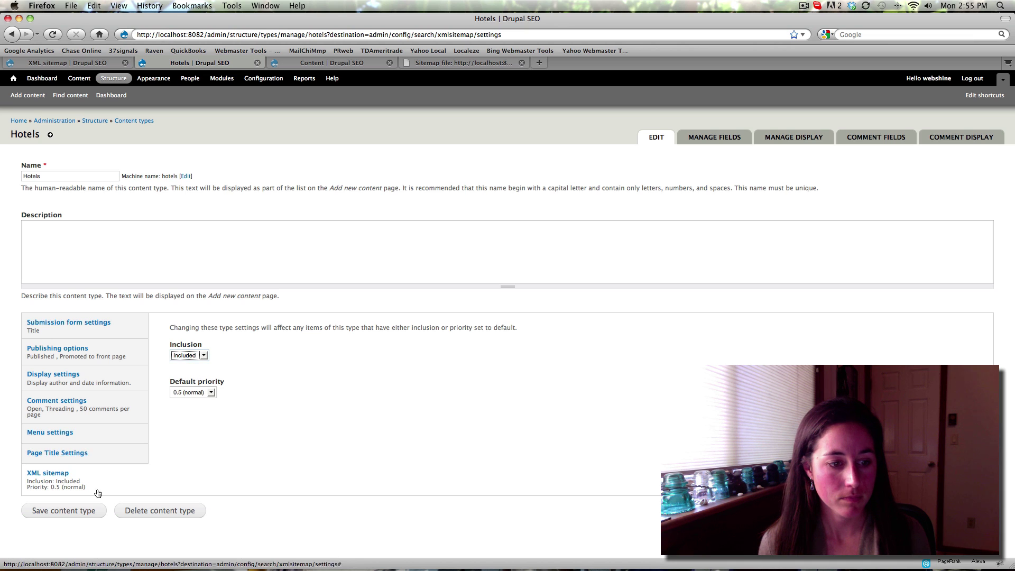
pyautogui.click(78, 515)
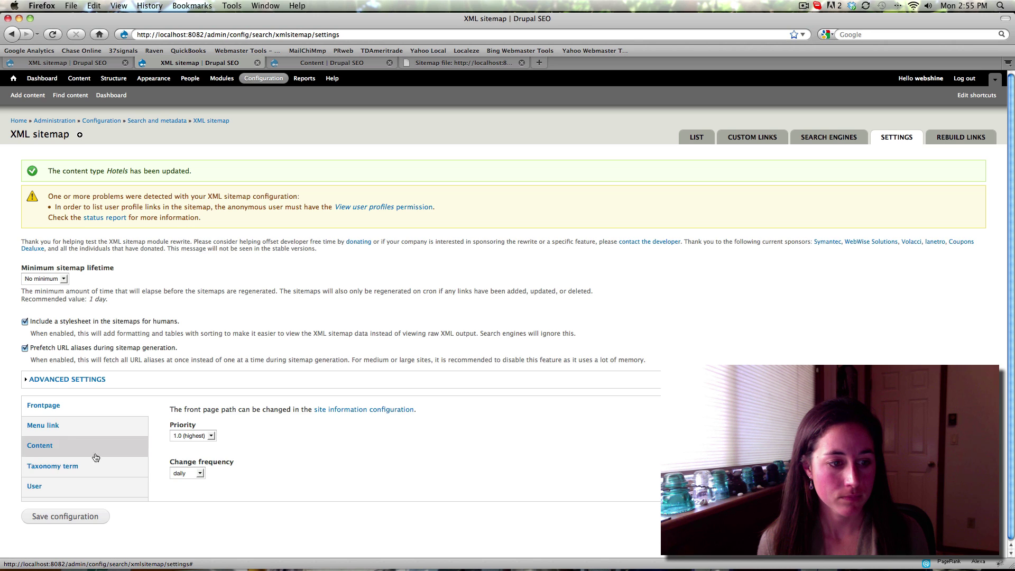
# - Open the Event content type from the sitemap's content settings, include it in the XML sitemap with default priority 0.4, and save it
pyautogui.click(79, 447)
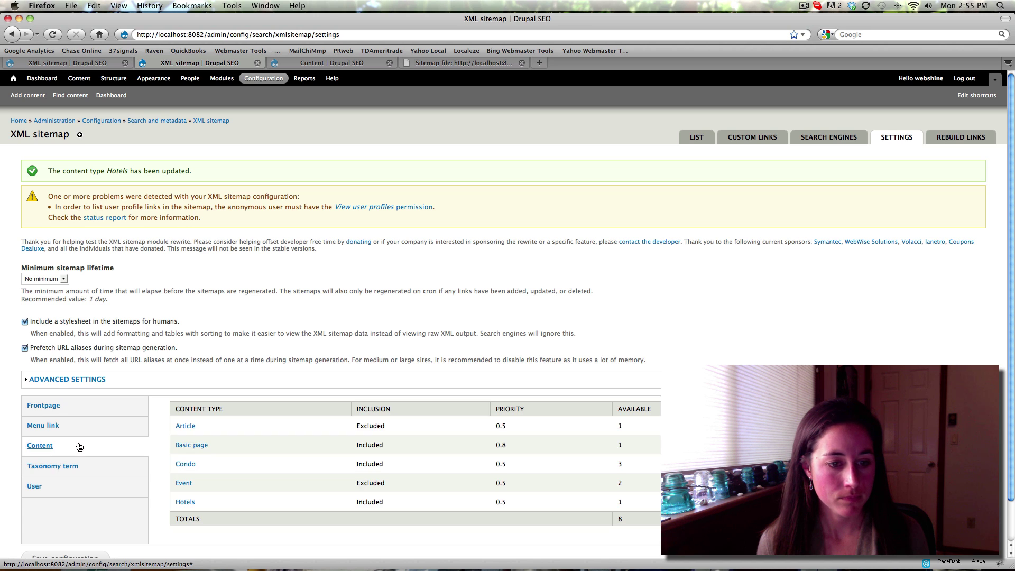
pyautogui.click(189, 487)
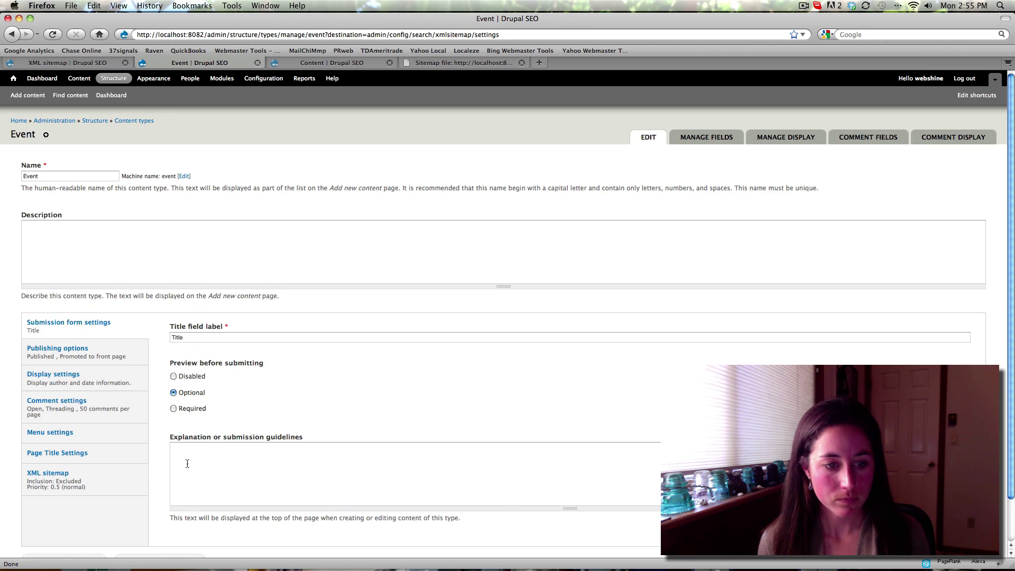
pyautogui.click(57, 476)
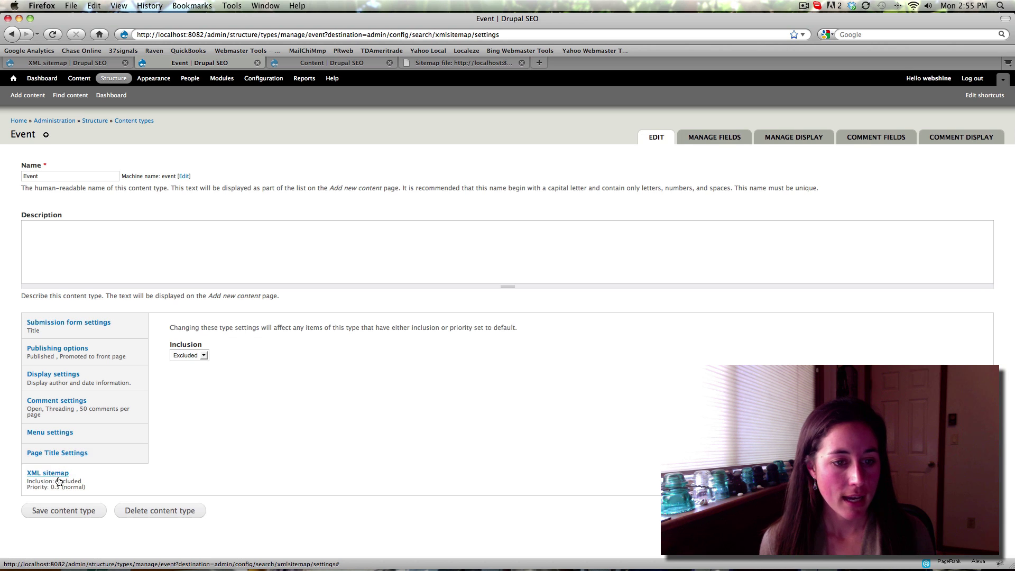
pyautogui.click(199, 355)
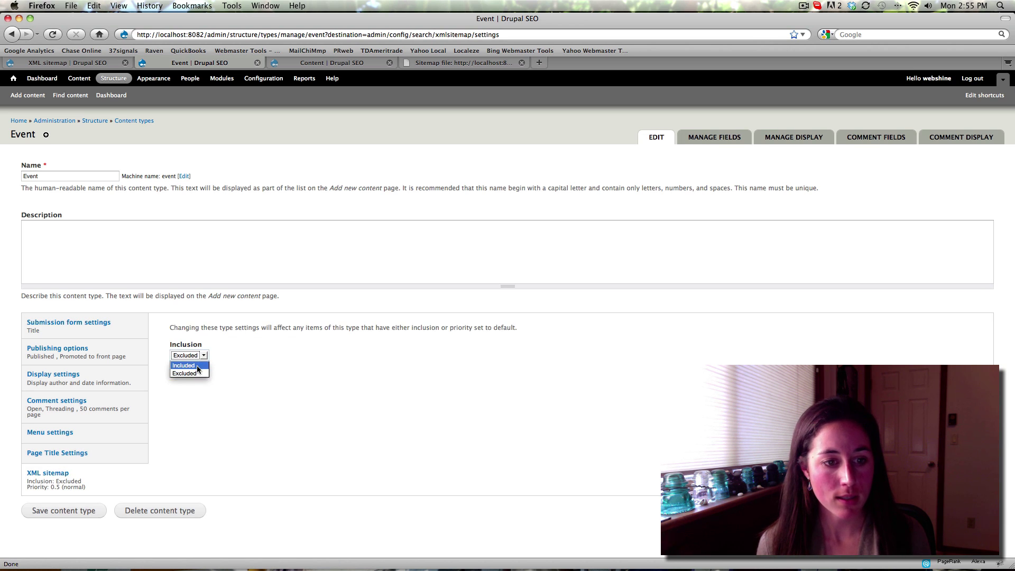
pyautogui.click(197, 366)
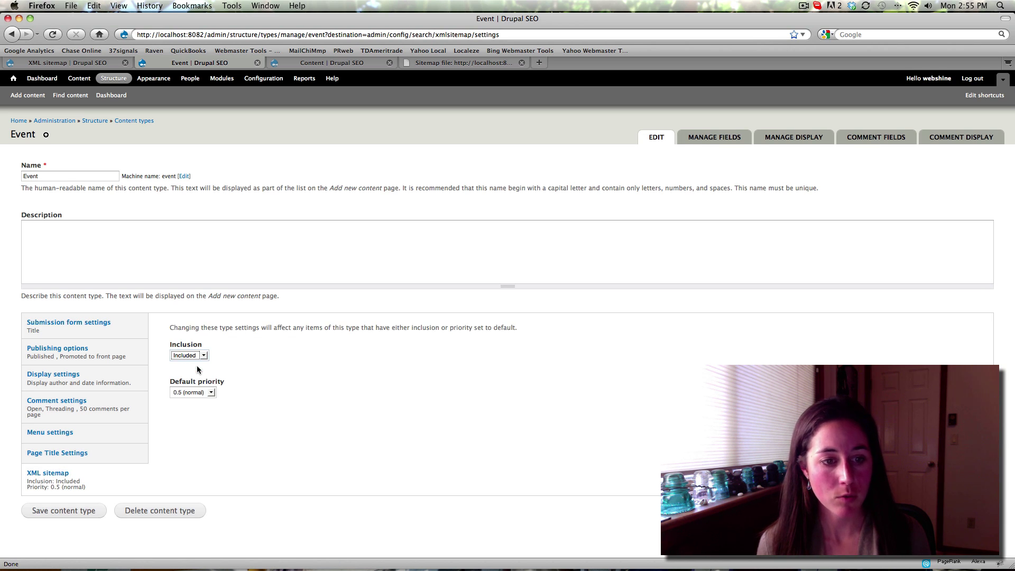
pyautogui.click(211, 393)
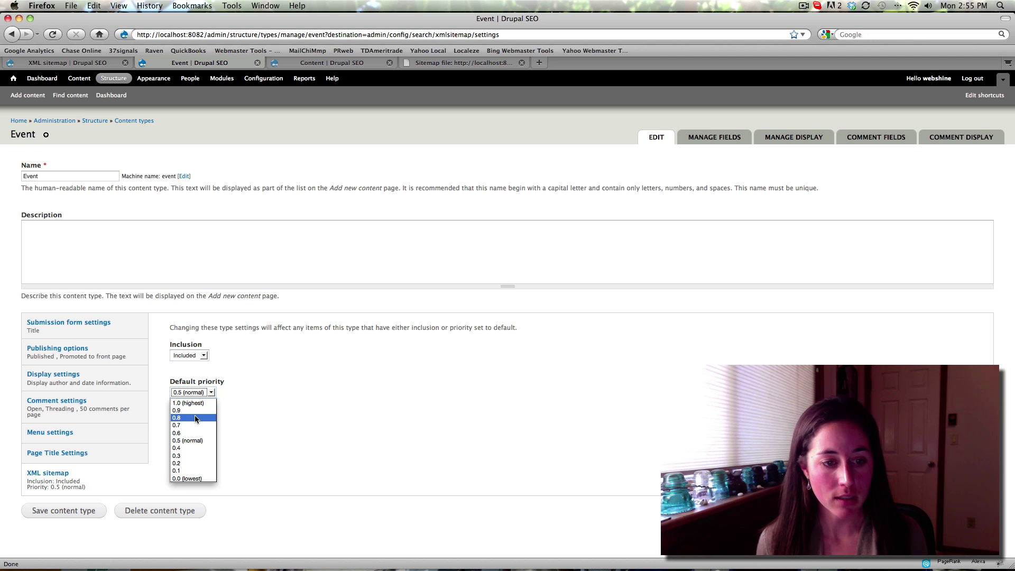
pyautogui.click(190, 449)
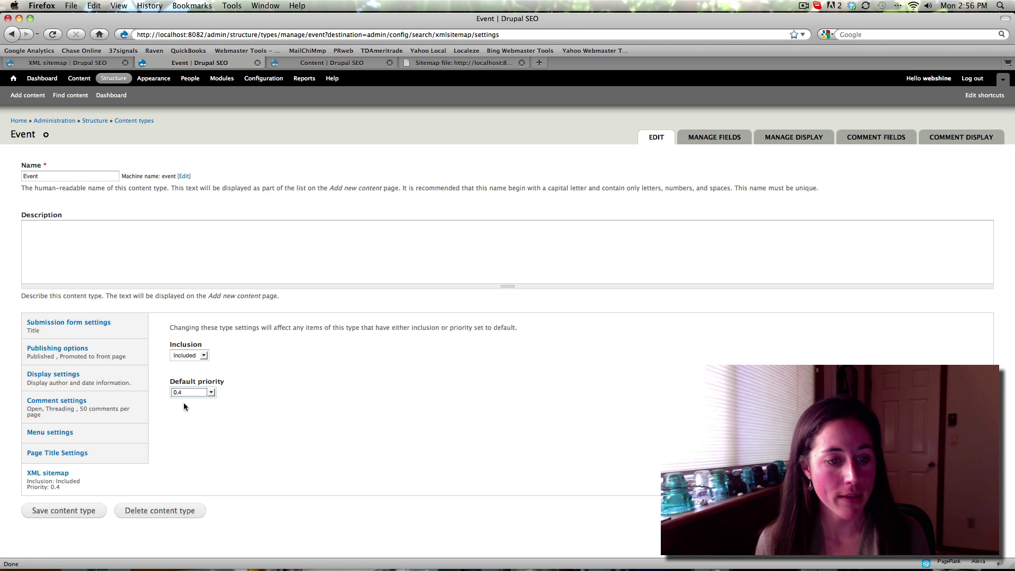
pyautogui.click(73, 516)
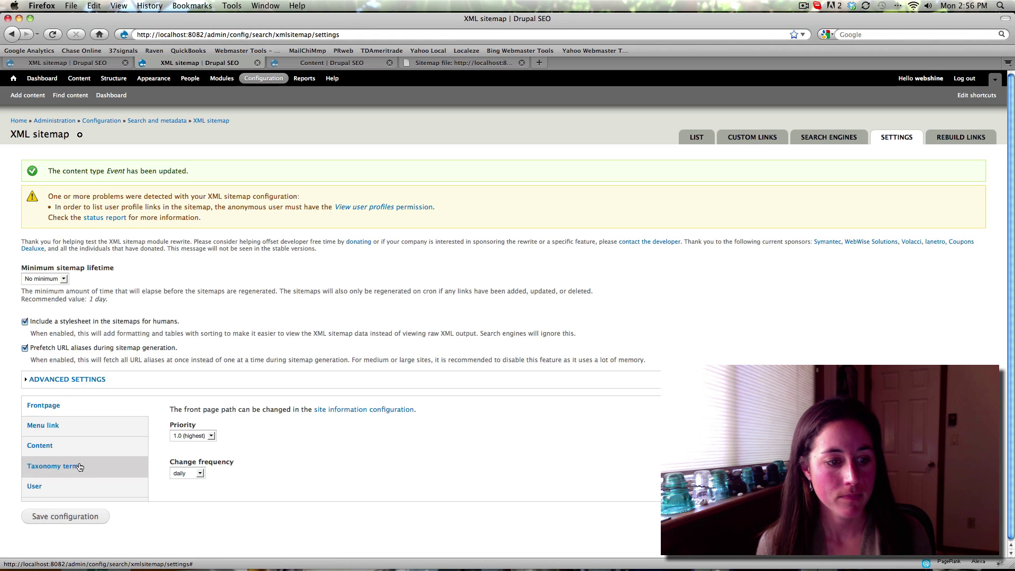
# - Open the Article content type from the sitemap's content settings, include it in the XML sitemap with default priority 0.3, and save it
pyautogui.click(59, 445)
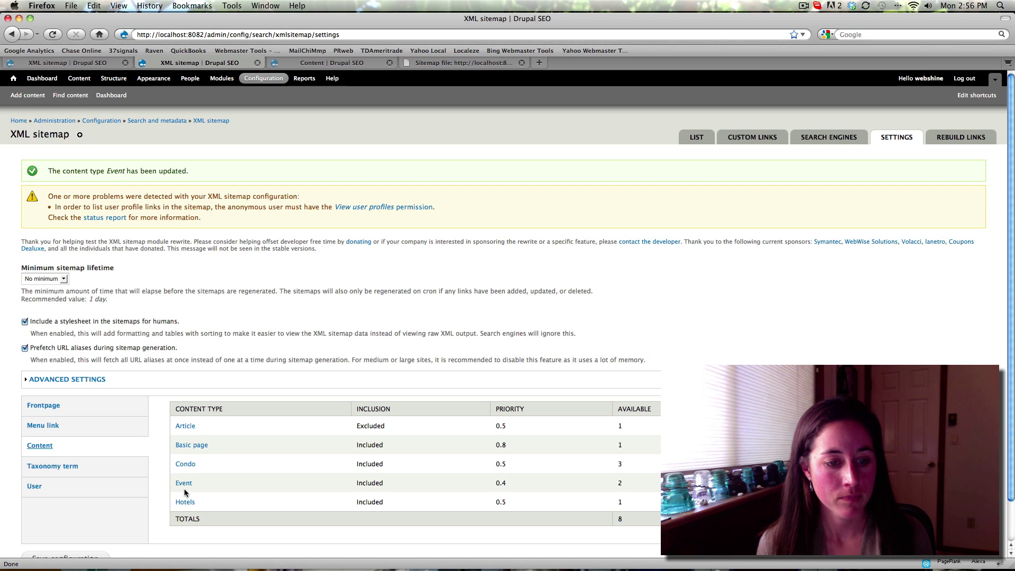
pyautogui.click(186, 426)
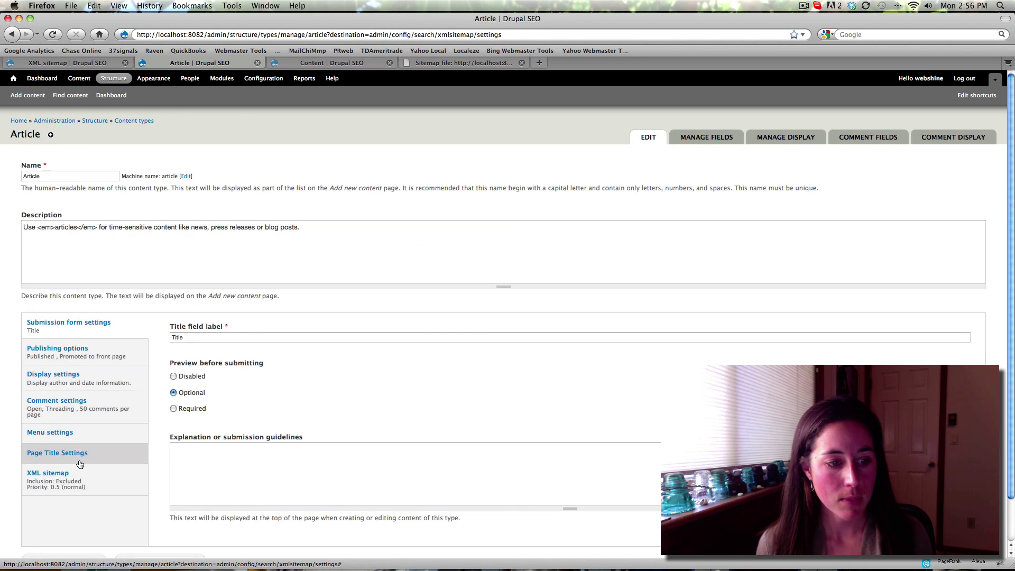
pyautogui.click(47, 473)
pyautogui.click(193, 357)
pyautogui.click(192, 365)
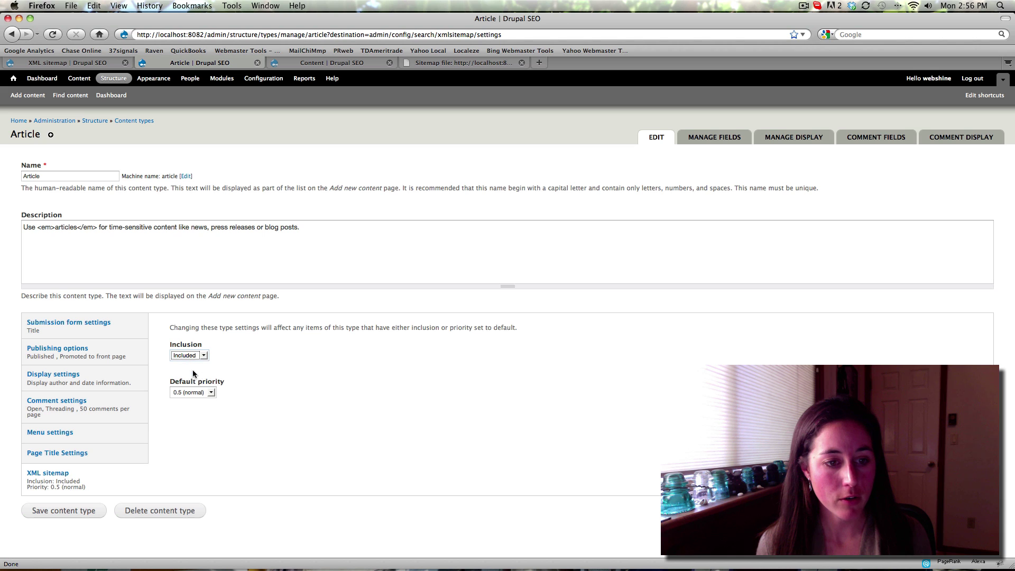
pyautogui.click(193, 392)
pyautogui.click(192, 456)
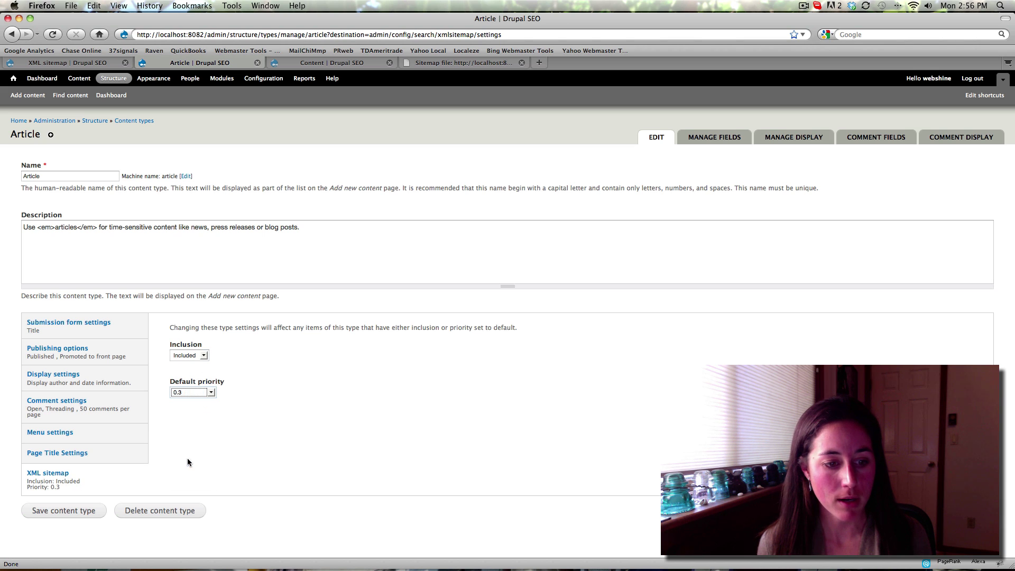
pyautogui.click(78, 512)
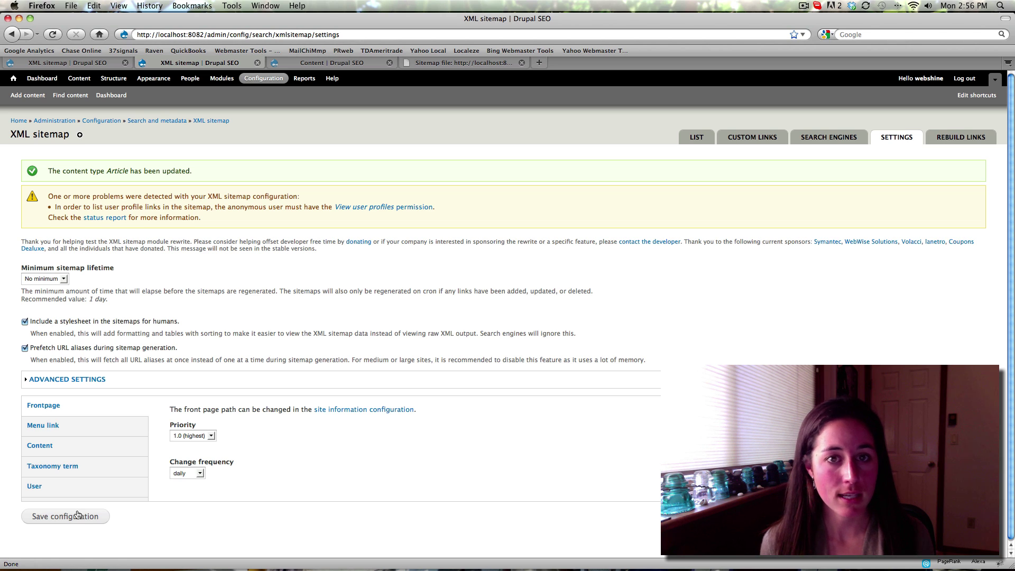
# - Reload sitemap.xml to check its entries, and review the inclusion and priority of each content type in the XML sitemap settings
pyautogui.click(472, 64)
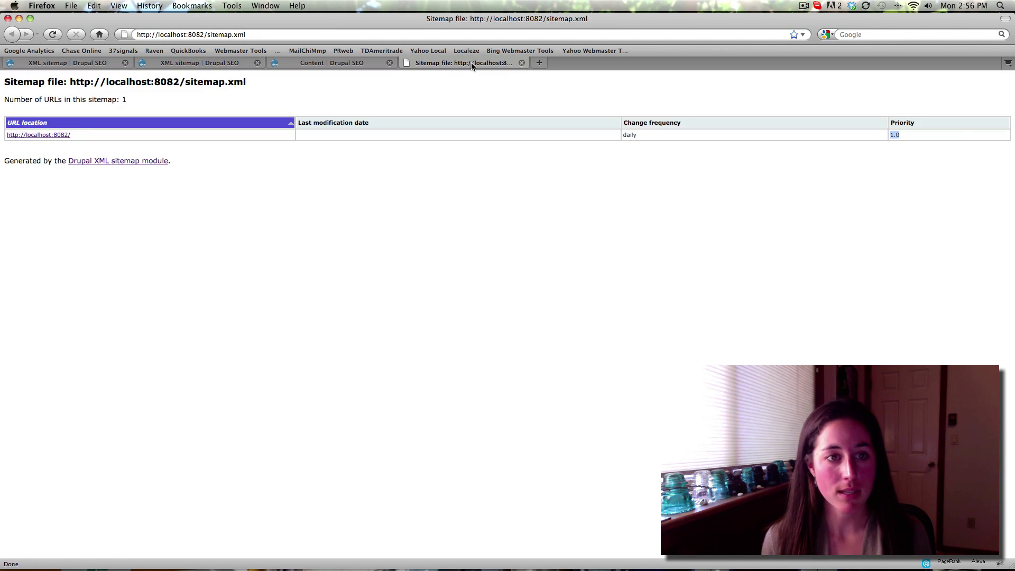
pyautogui.press('super+r')
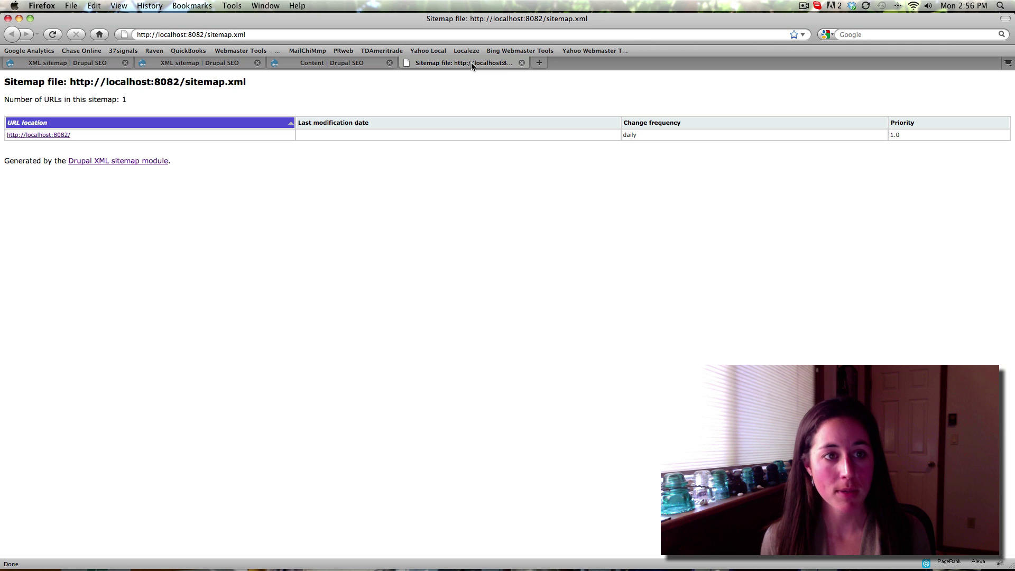
pyautogui.click(227, 65)
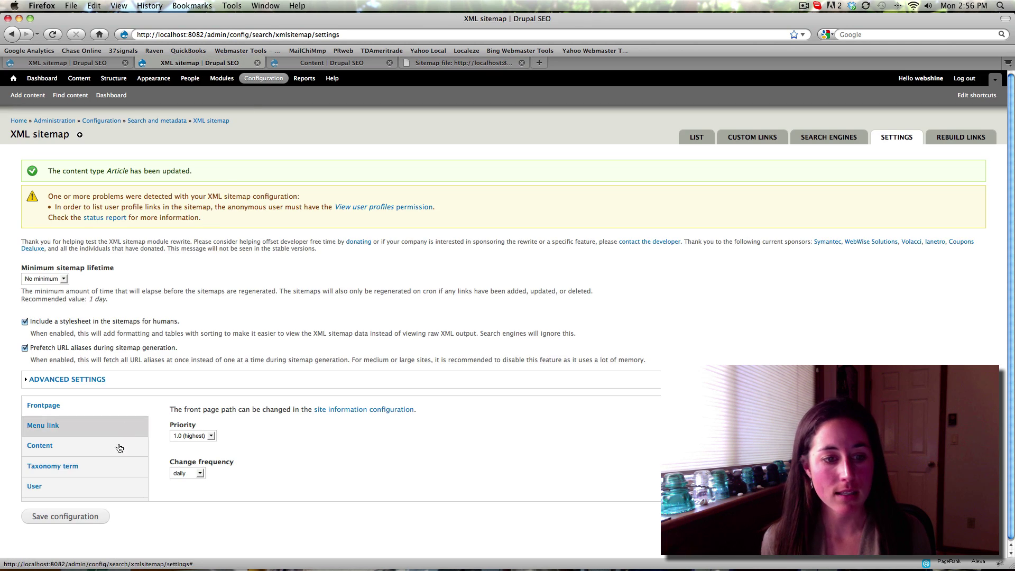
pyautogui.click(33, 446)
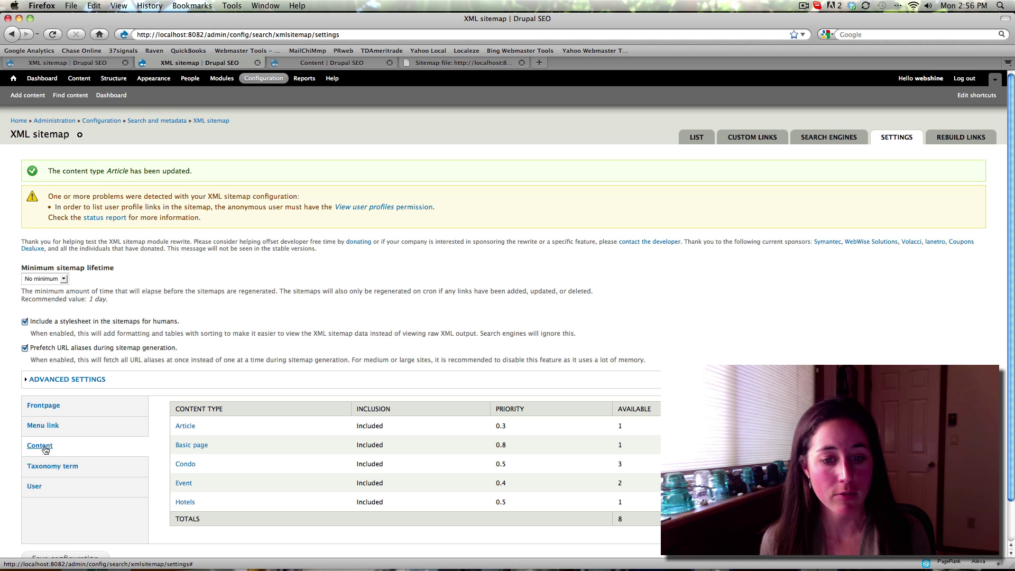
# - Rebuild the XML sitemap links, keeping custom inclusion and priority links, and reload sitemap.xml
pyautogui.click(955, 138)
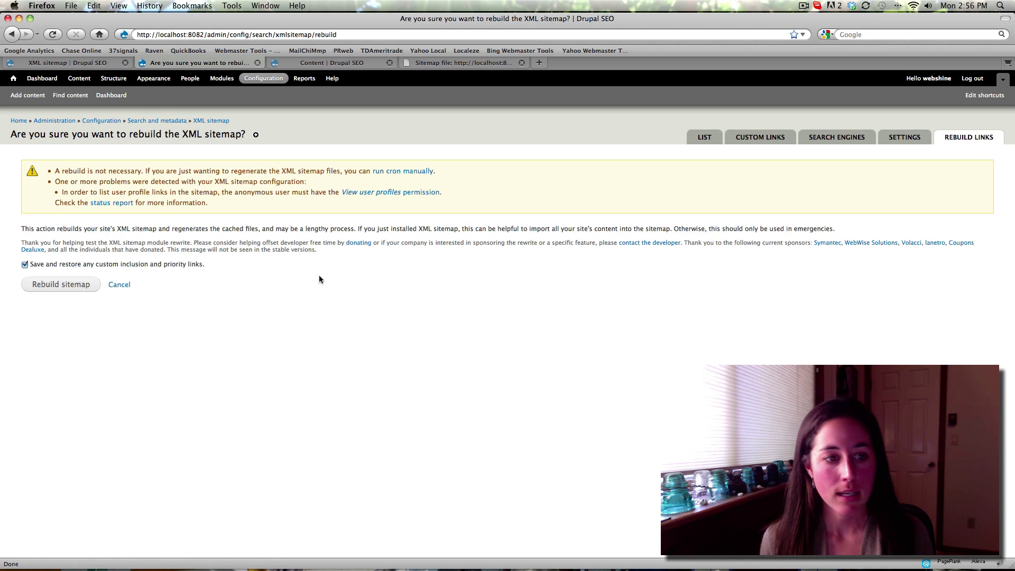
pyautogui.click(58, 285)
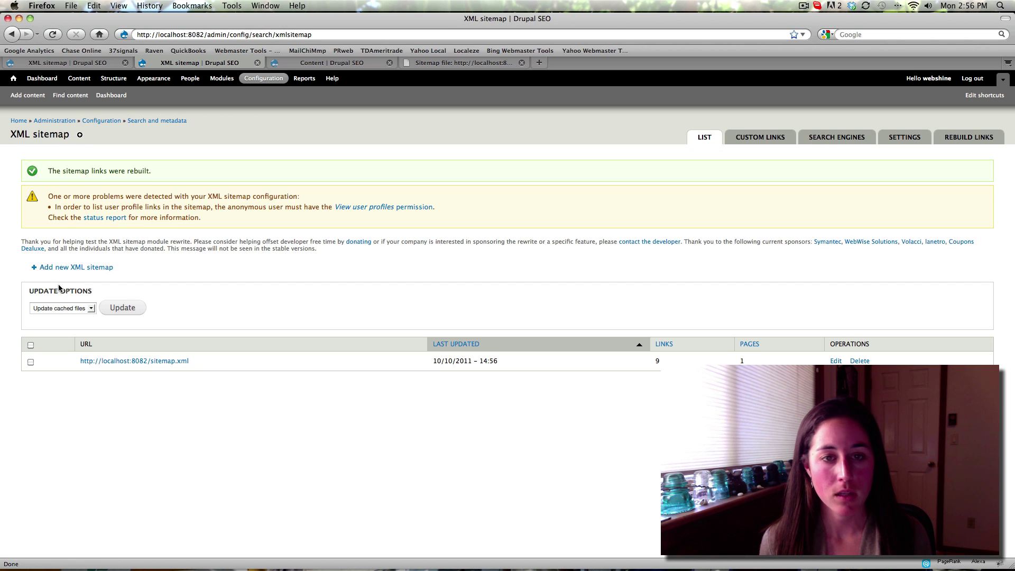
pyautogui.click(448, 65)
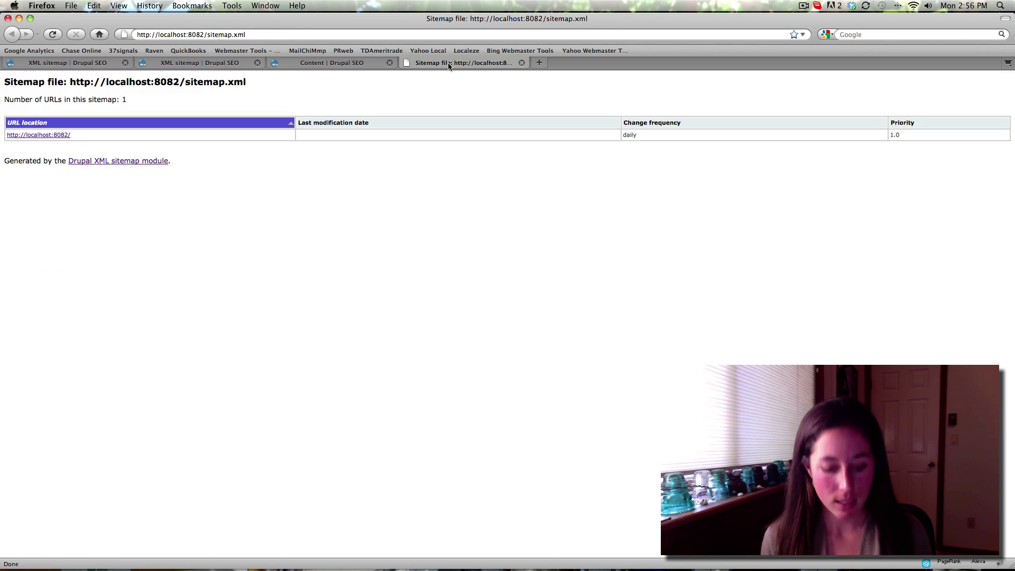
pyautogui.press('super+r')
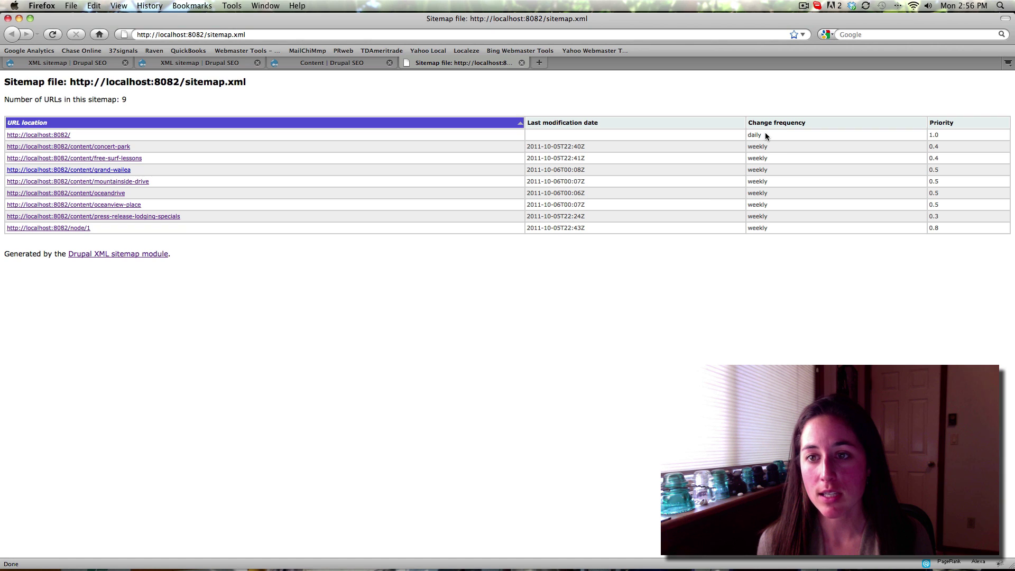
# - Sort the URLs in sitemap.xml by priority from highest to lowest and view the node/1 page in a new tab
pyautogui.click(950, 126)
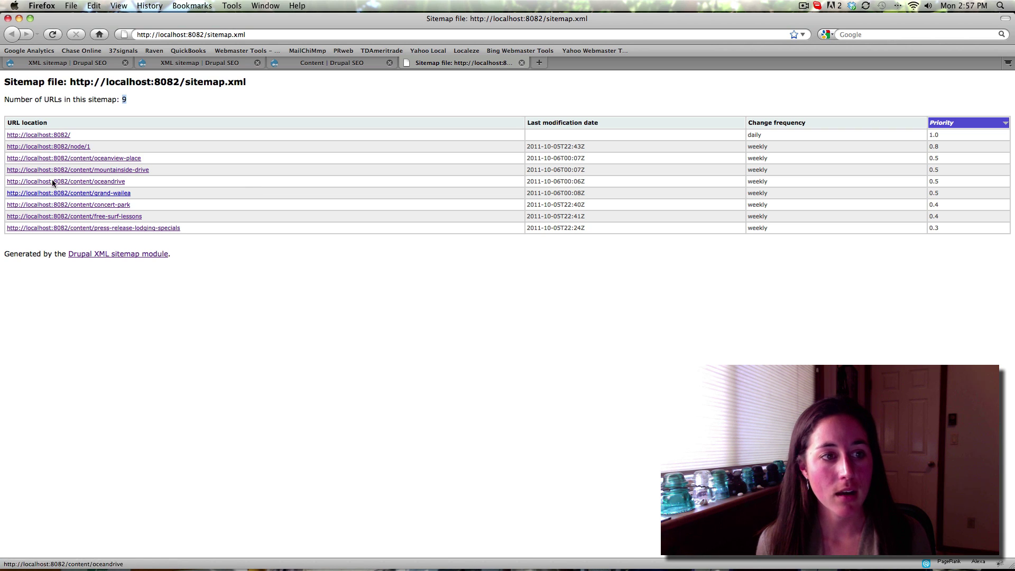
pyautogui.rightClick(62, 149)
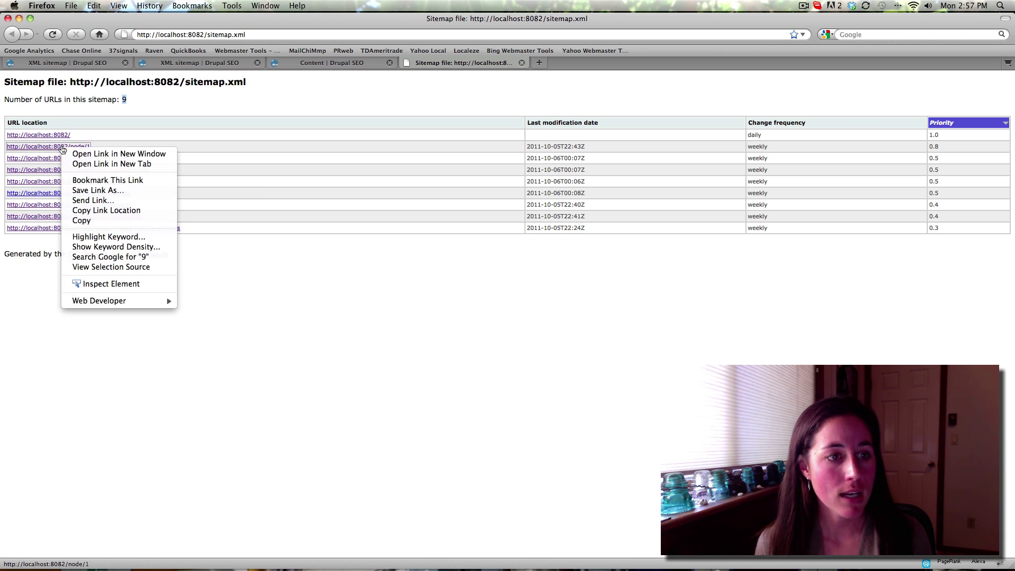
pyautogui.click(90, 165)
pyautogui.click(600, 63)
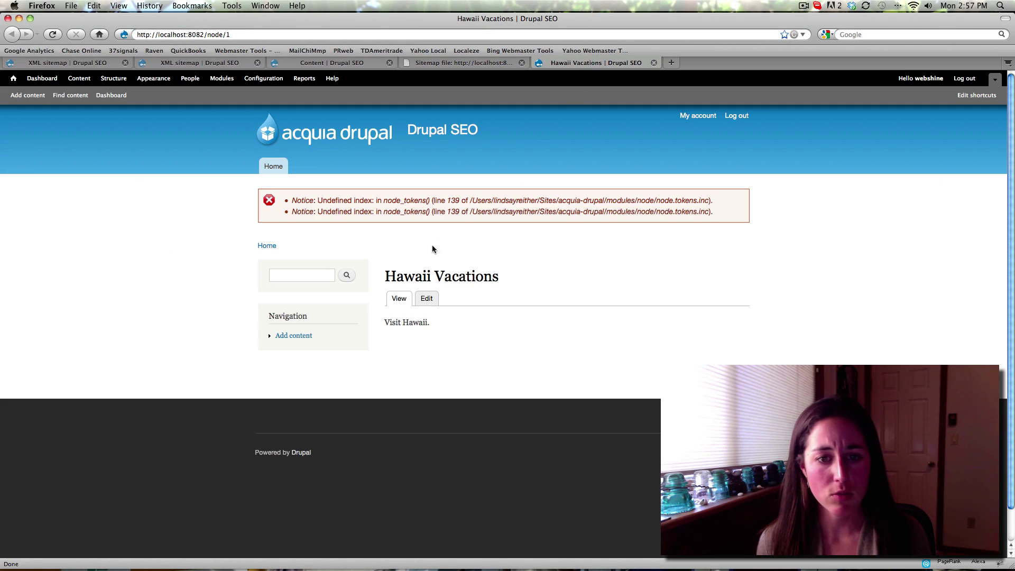
# - Edit the Hawaii Vacations page, set its XML sitemap inclusion to Excluded, and save the page
pyautogui.click(429, 304)
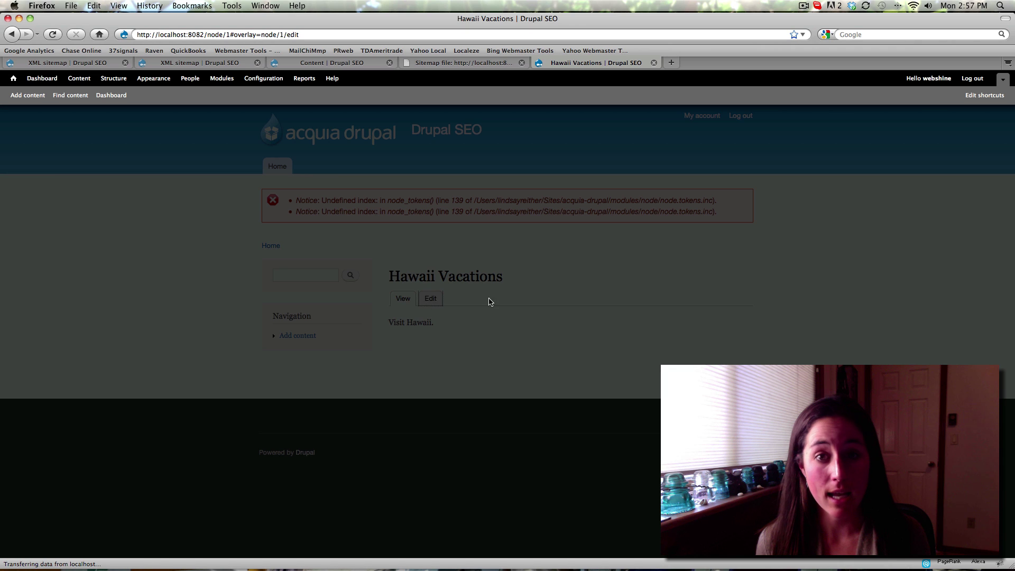
pyautogui.scroll(-10, 576, 297)
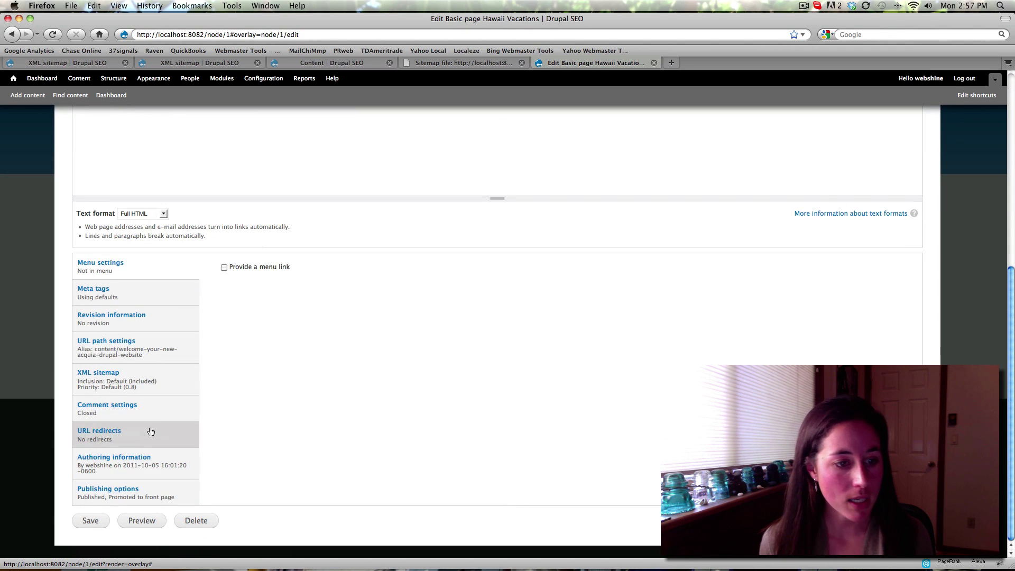
pyautogui.click(162, 381)
pyautogui.click(267, 296)
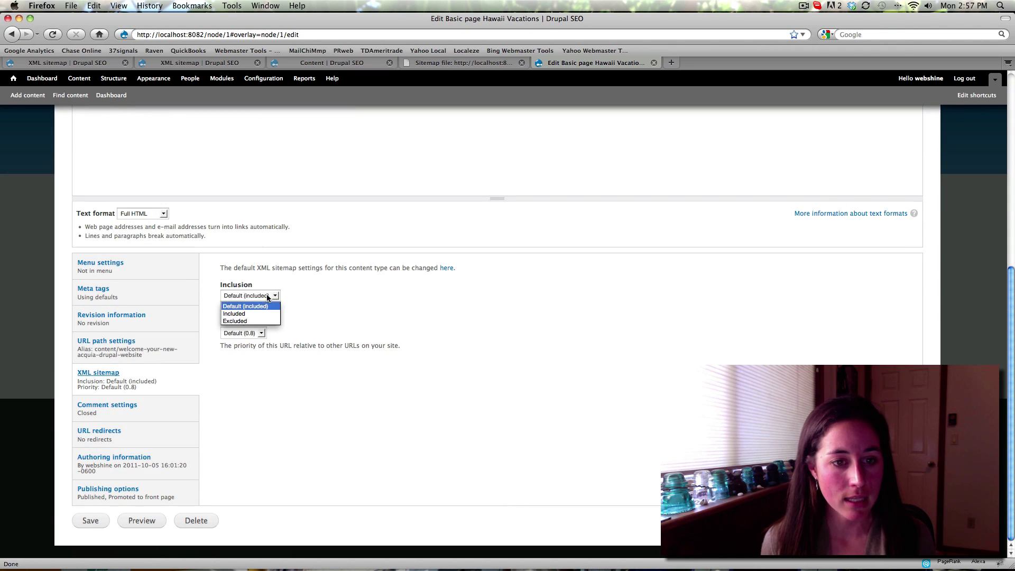
pyautogui.click(261, 322)
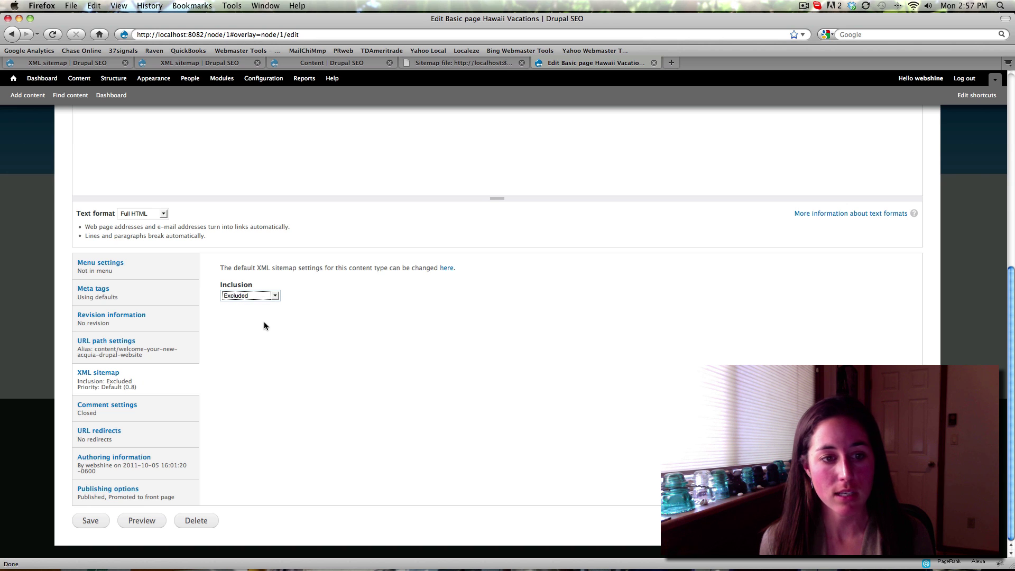
pyautogui.click(91, 522)
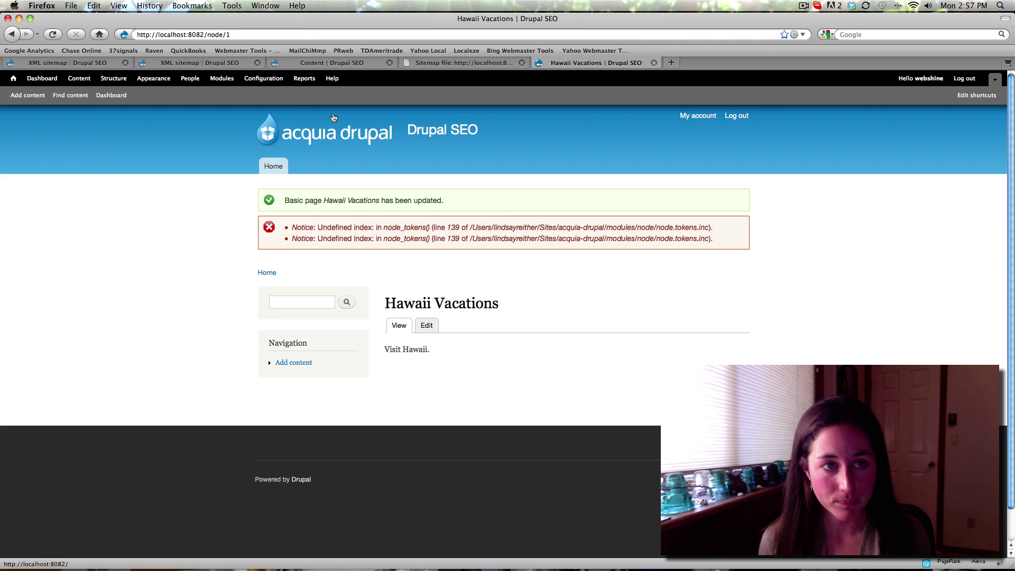
# - Rebuild the XML sitemap links, saving and restoring any custom inclusion and priority links
pyautogui.click(209, 63)
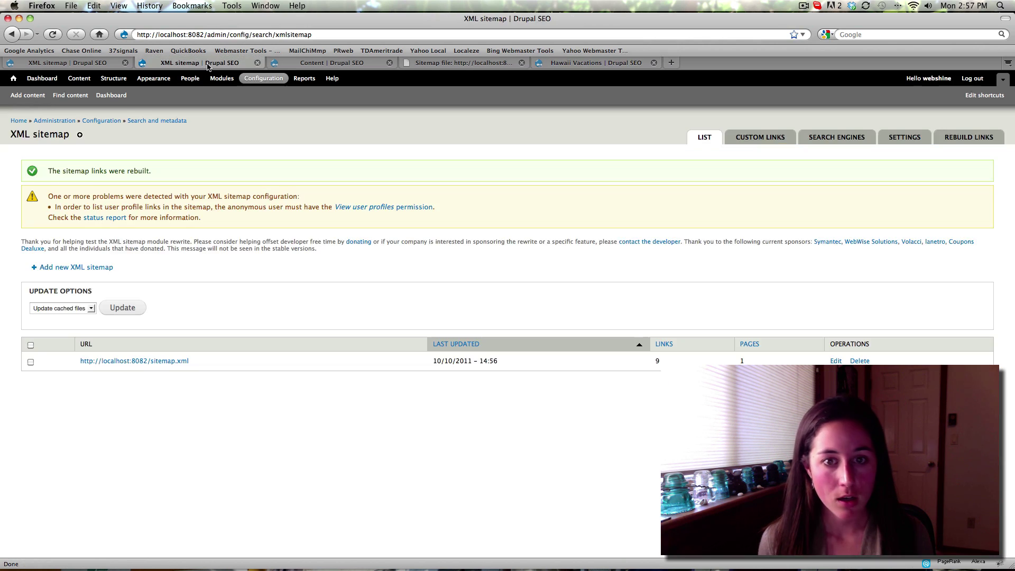
pyautogui.click(949, 138)
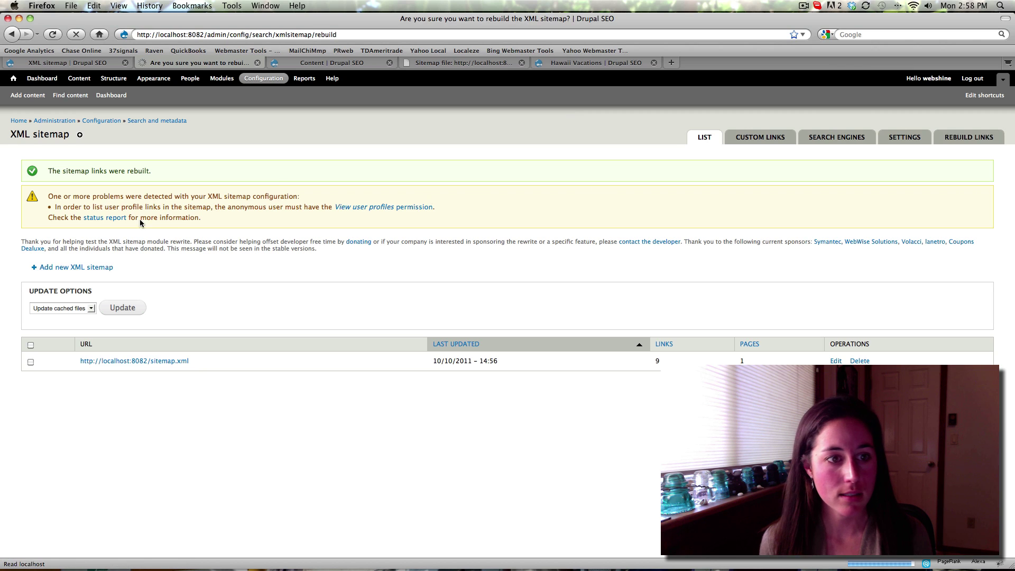
pyautogui.click(63, 283)
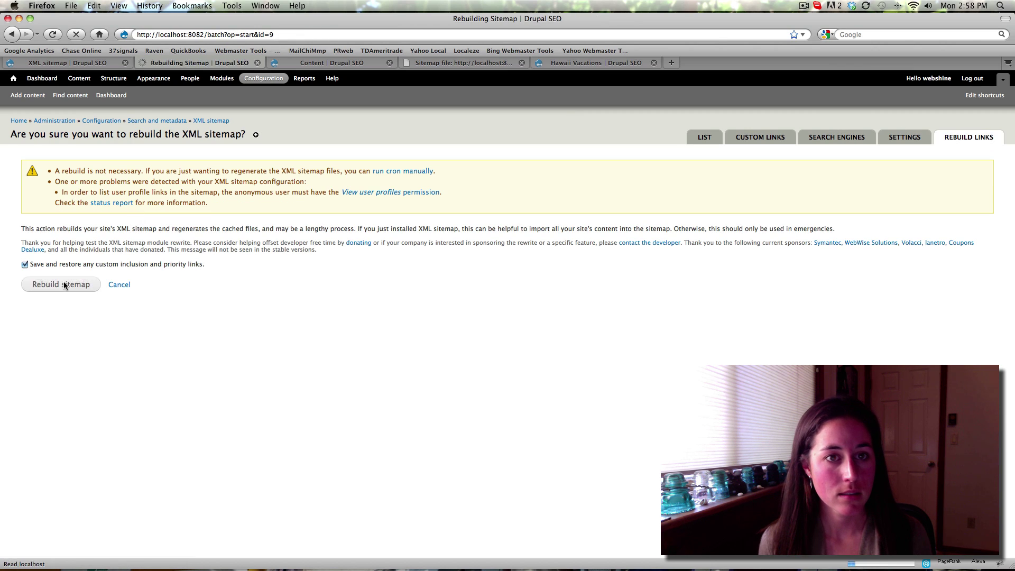
# - Reload sitemap.xml, check the number of URLs, and sort the entries by priority from highest to lowest
pyautogui.click(442, 64)
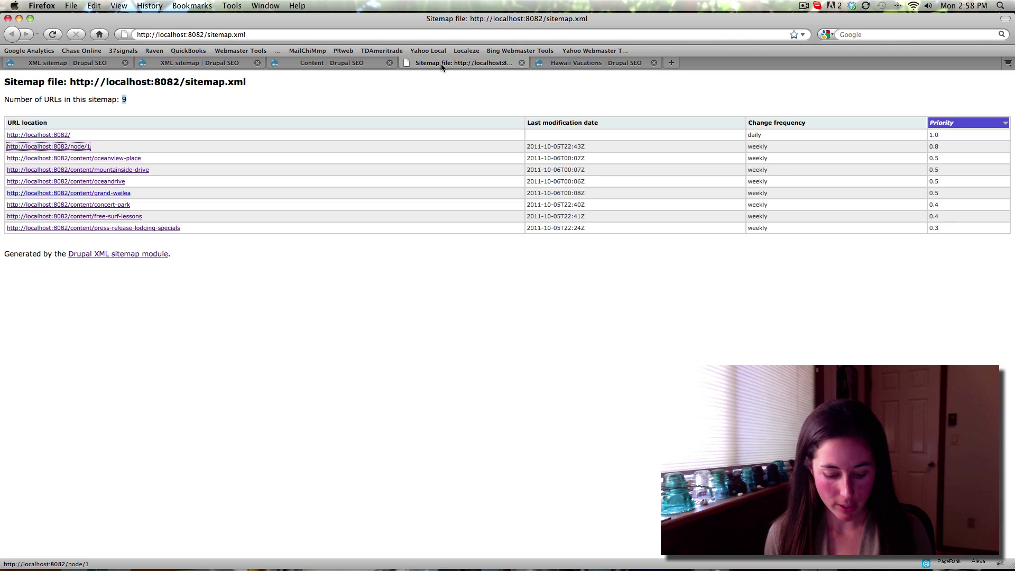
pyautogui.press('super+r')
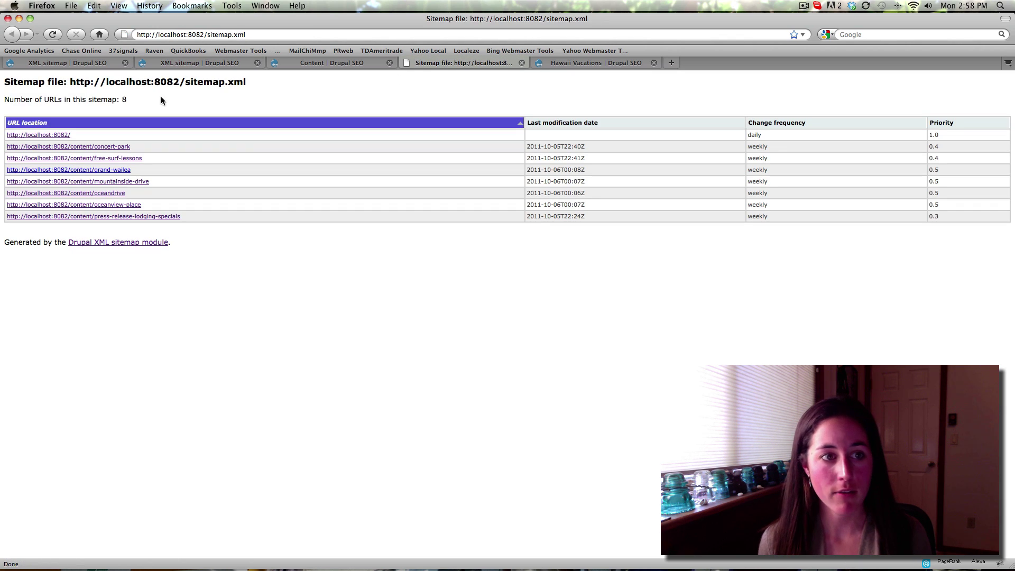
pyautogui.doubleClick(125, 100)
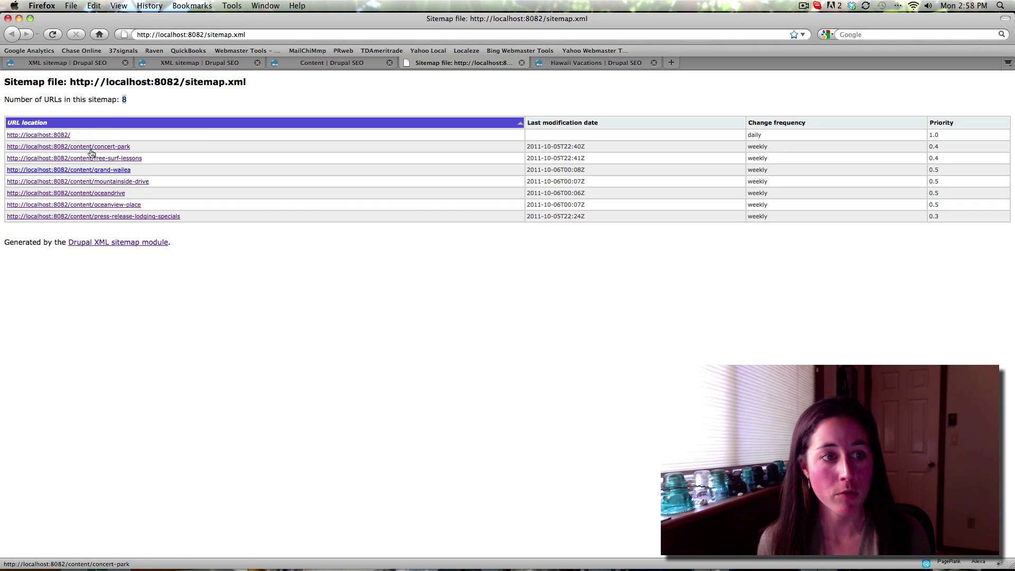
pyautogui.click(955, 127)
pyautogui.click(955, 127)
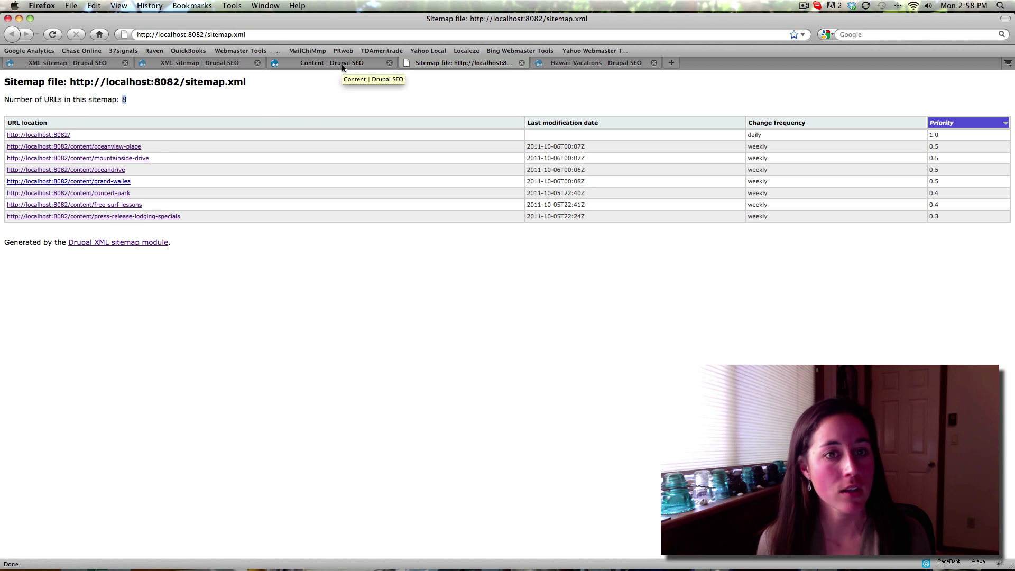
# - Start a new custom link in the XML sitemap configuration with the path view-hotels
pyautogui.click(198, 65)
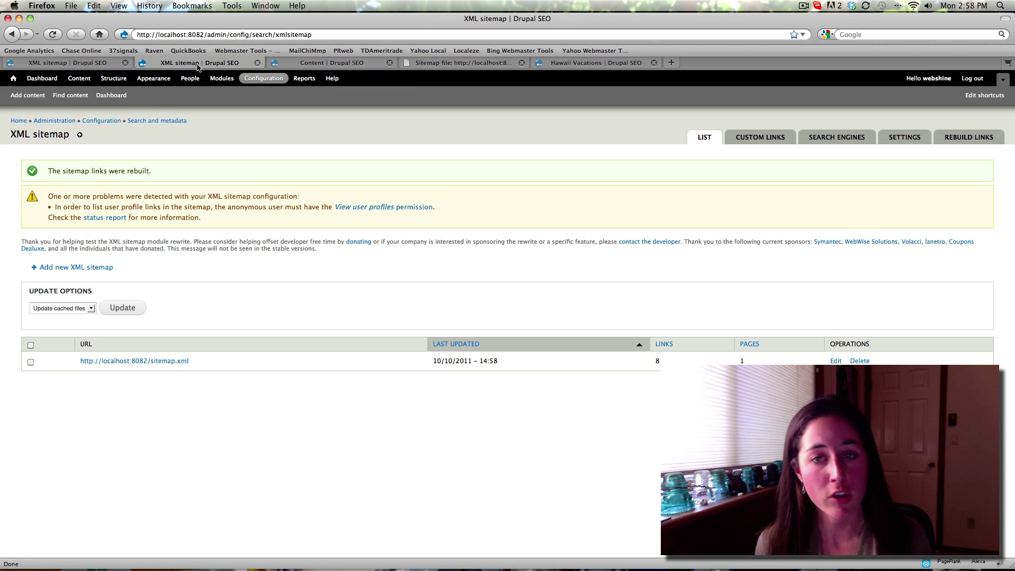
pyautogui.click(762, 144)
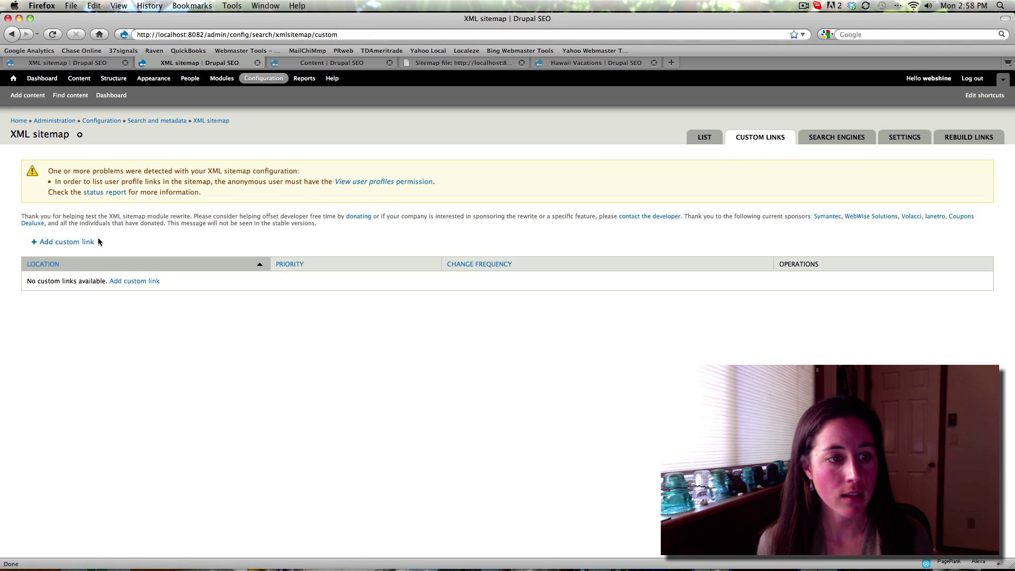
pyautogui.click(75, 244)
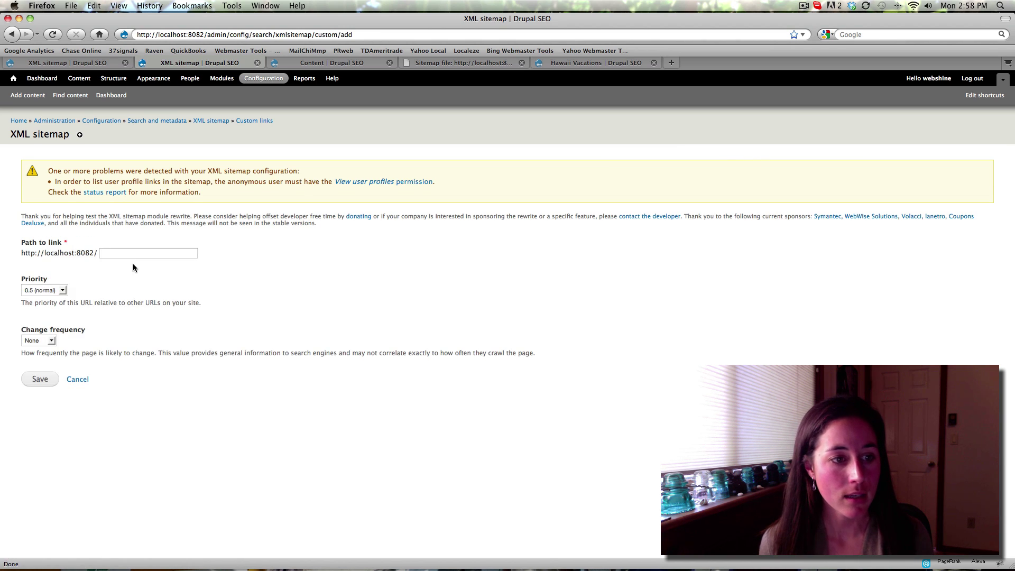
pyautogui.click(119, 253)
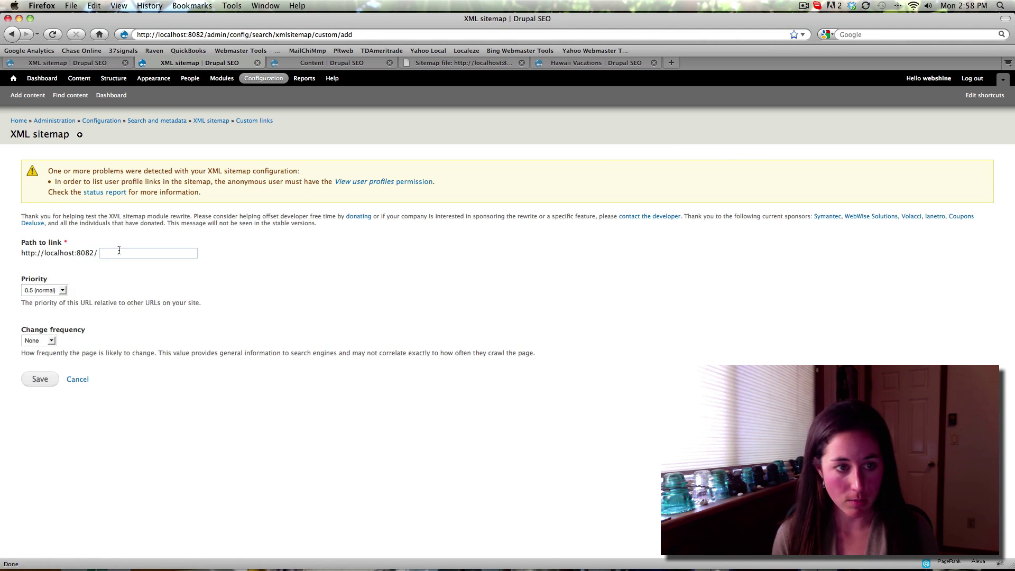
pyautogui.write('view-hotels')
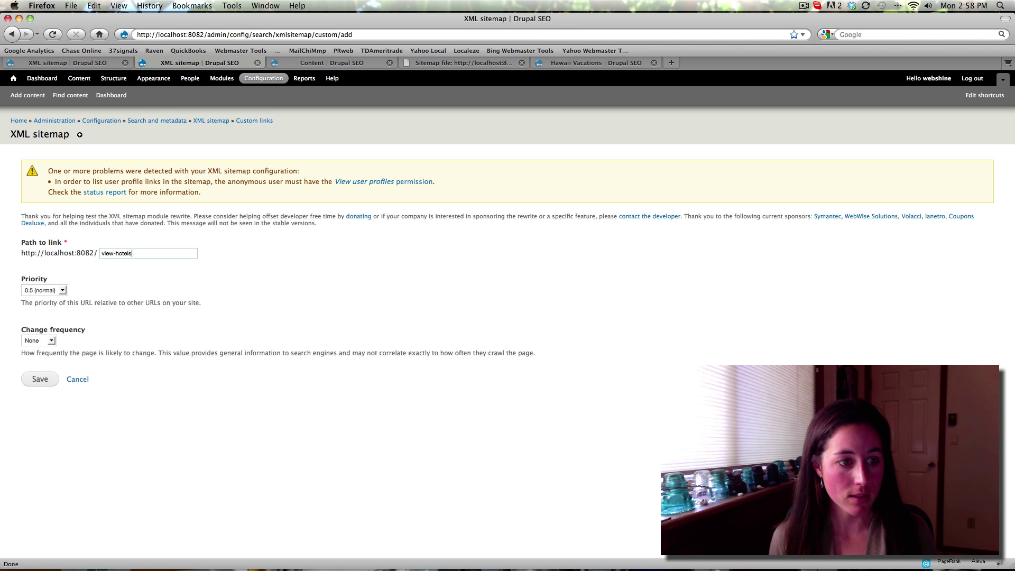
# - Set the custom link's priority to 0.8 and its change frequency to daily, and try to save it
pyautogui.click(62, 291)
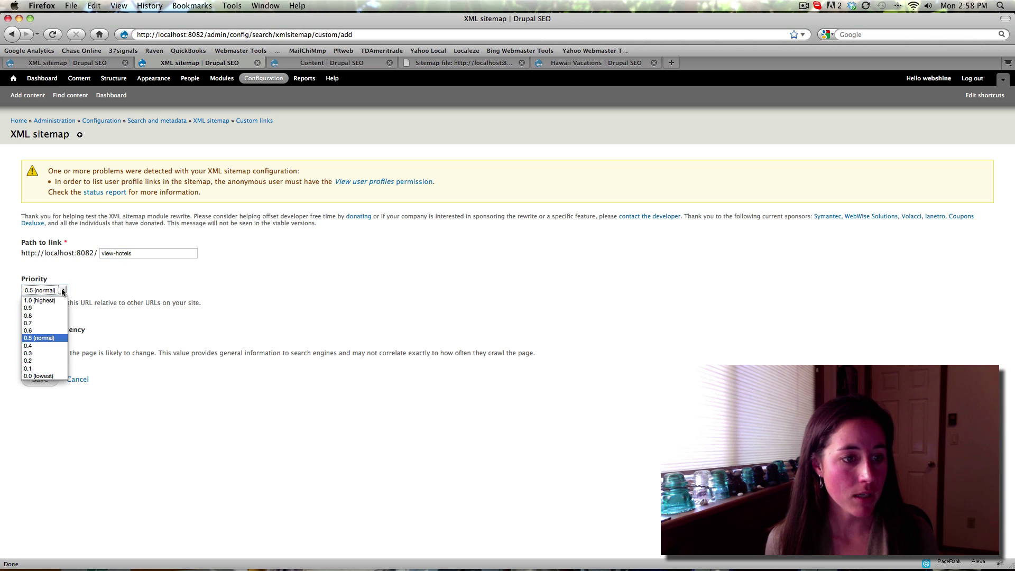
pyautogui.click(48, 315)
pyautogui.moveTo(141, 251); pyautogui.dragTo(91, 250)
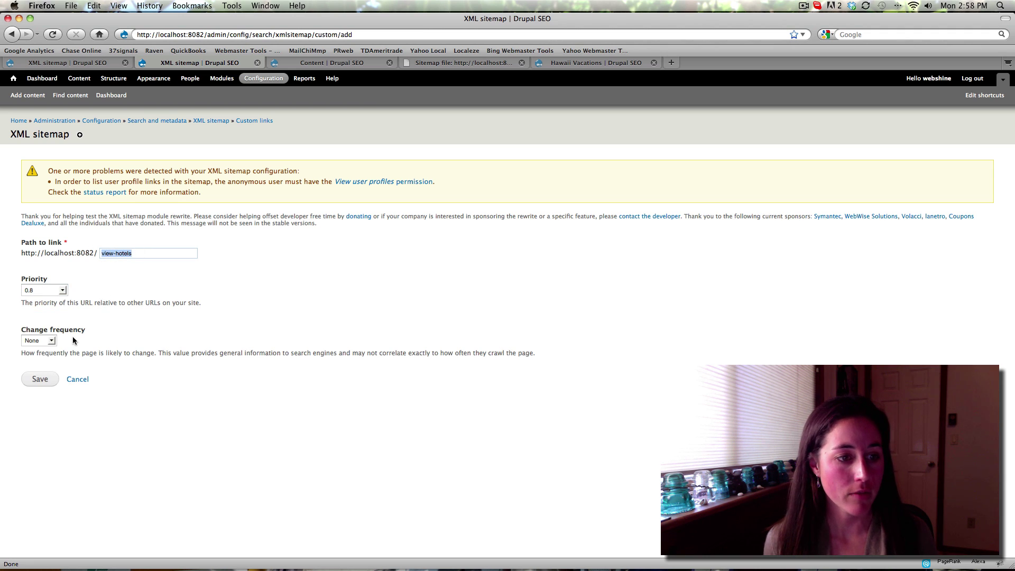
pyautogui.click(53, 342)
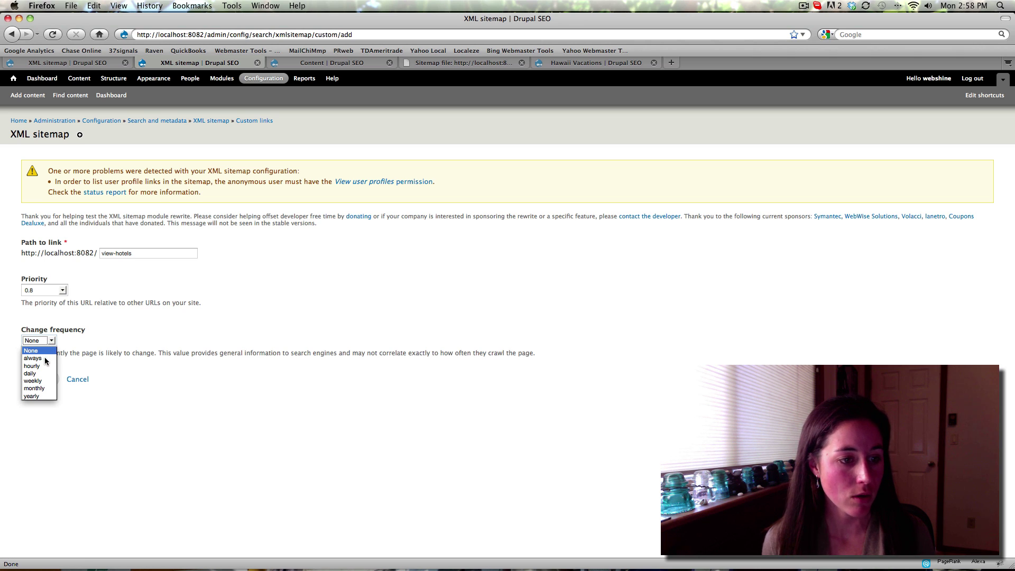
pyautogui.click(39, 372)
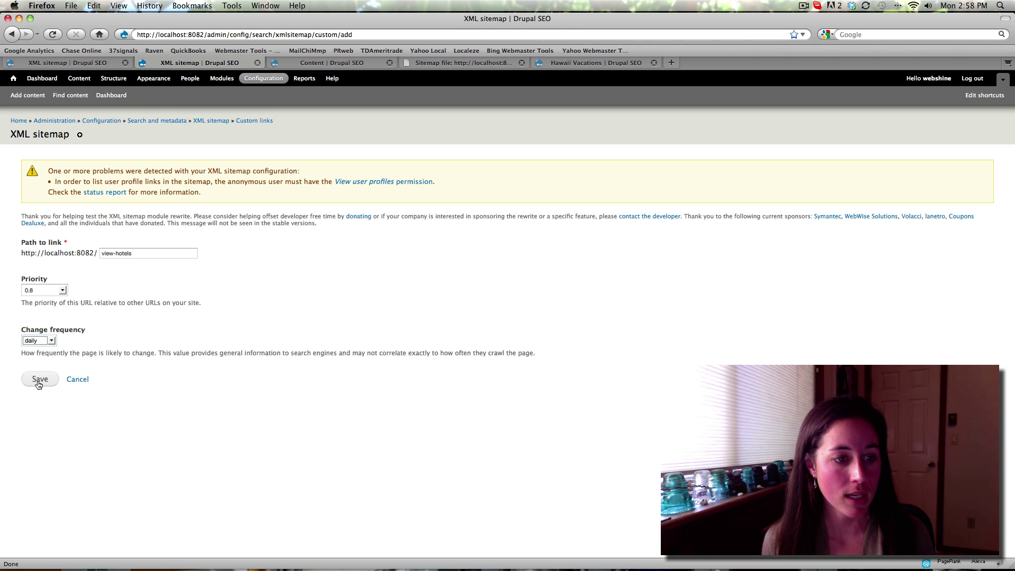
pyautogui.click(38, 381)
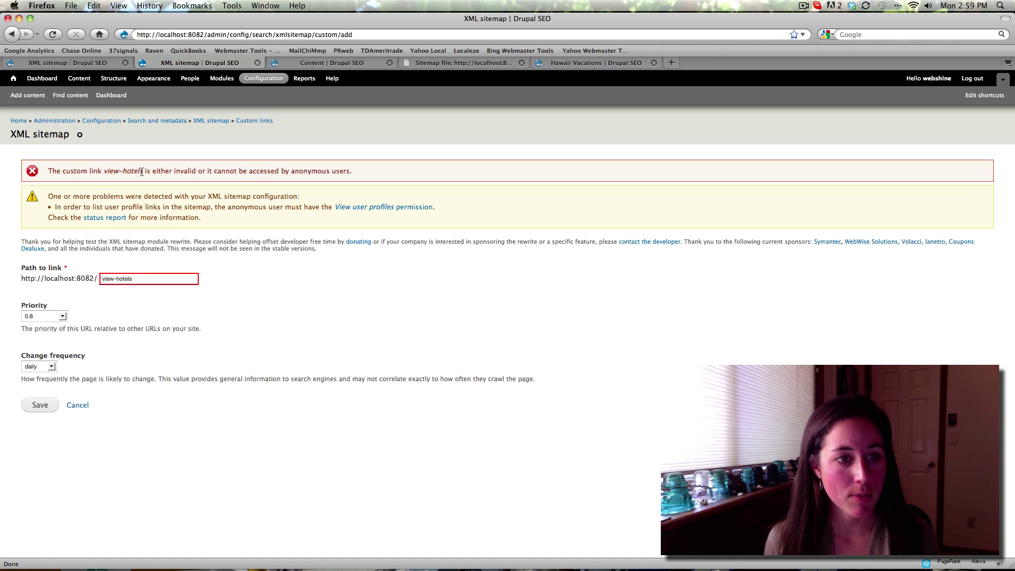
pyautogui.moveTo(142, 171); pyautogui.dragTo(104, 171)
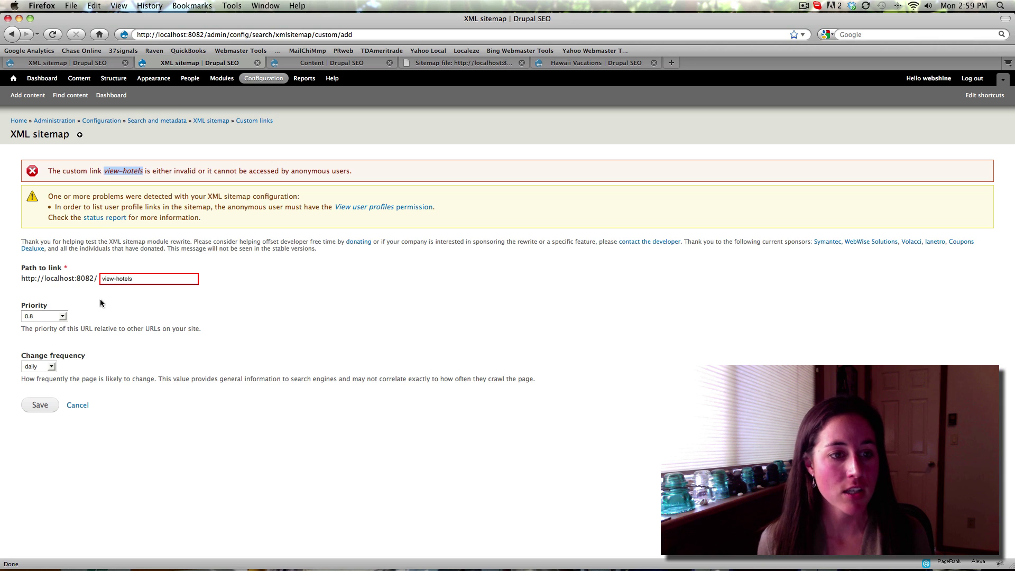